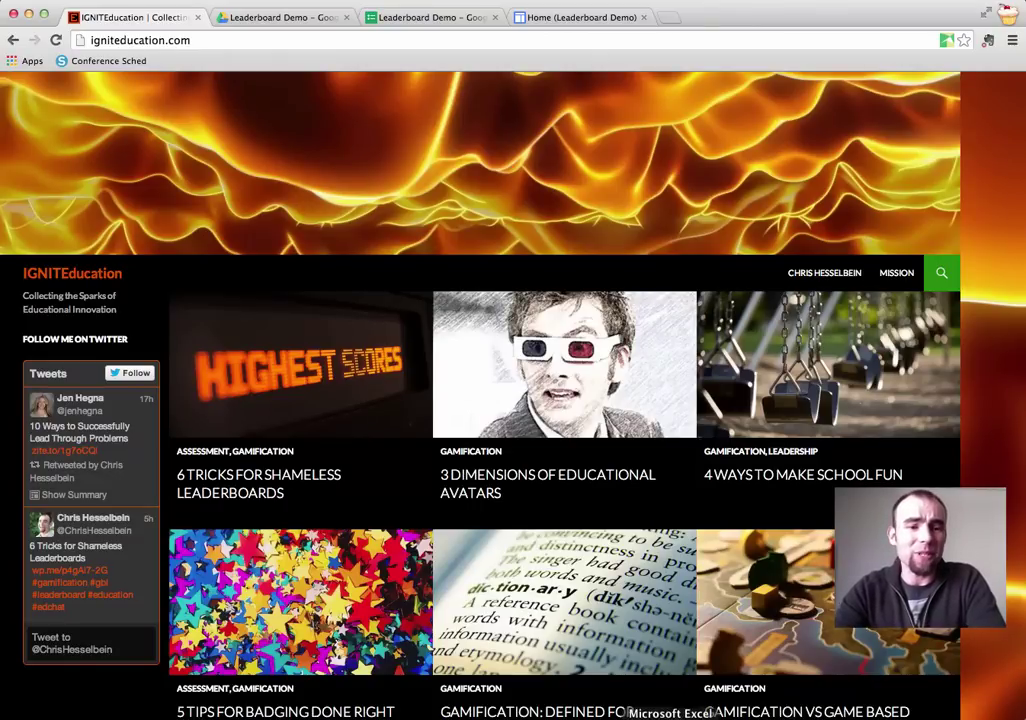
# Read the XP Calculator and Leaderboard post down to its instructions for creating a Google Form and copying the calculator sheet.
pyautogui.scroll(-2, 352, 426)
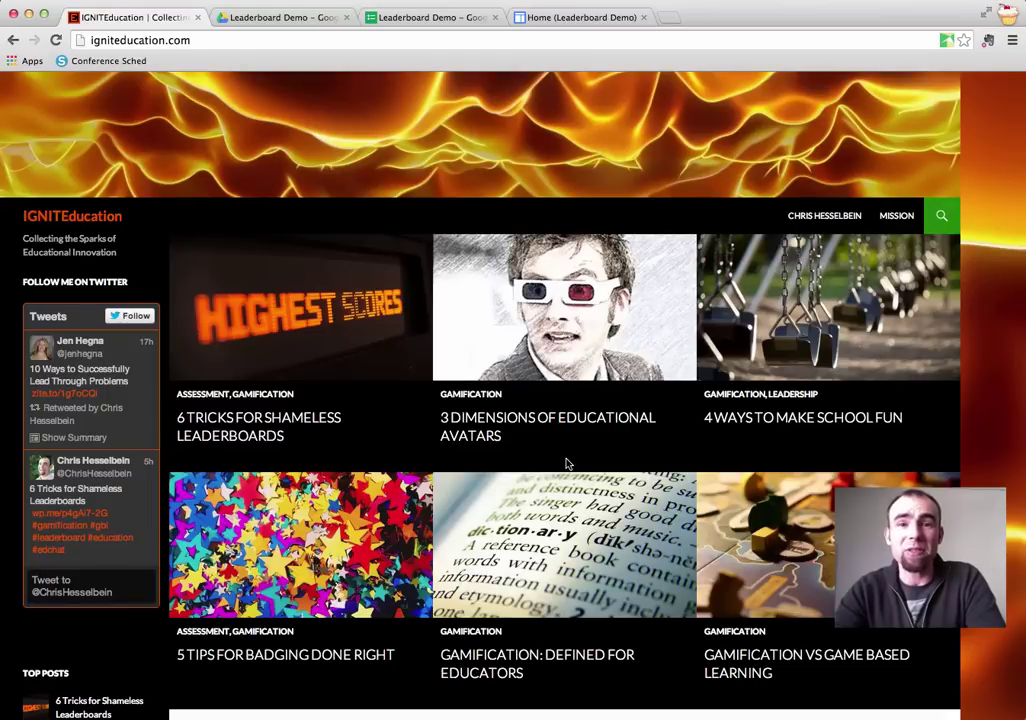
pyautogui.scroll(-5, 566, 463)
pyautogui.scroll(-5, 566, 468)
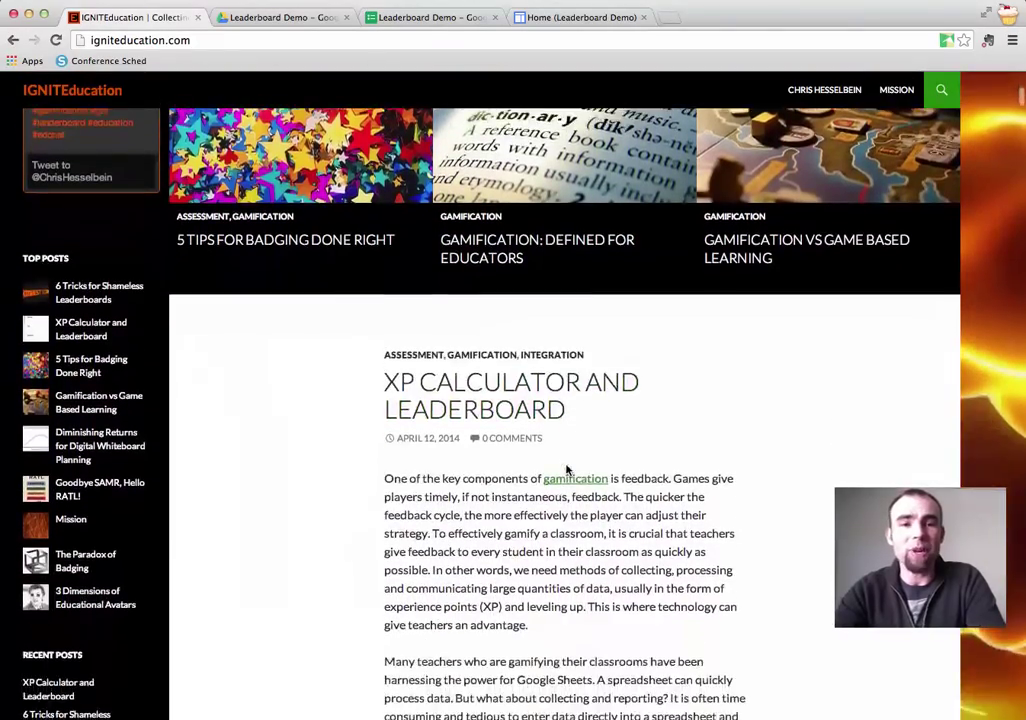
pyautogui.scroll(-1, 566, 466)
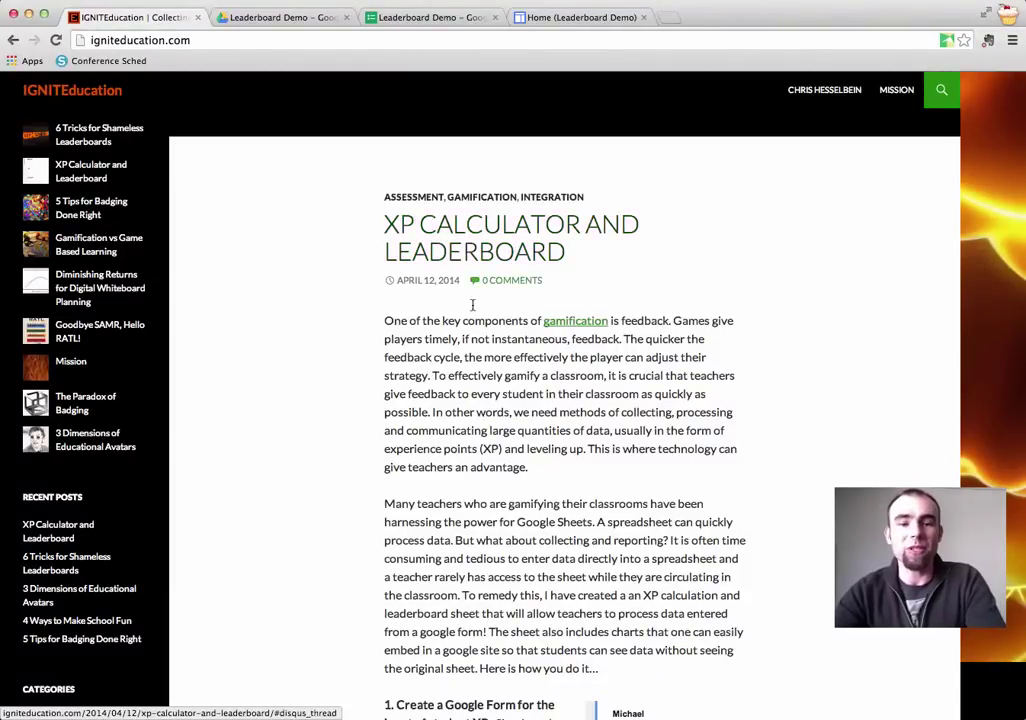
pyautogui.scroll(-3, 471, 320)
pyautogui.scroll(-5, 473, 340)
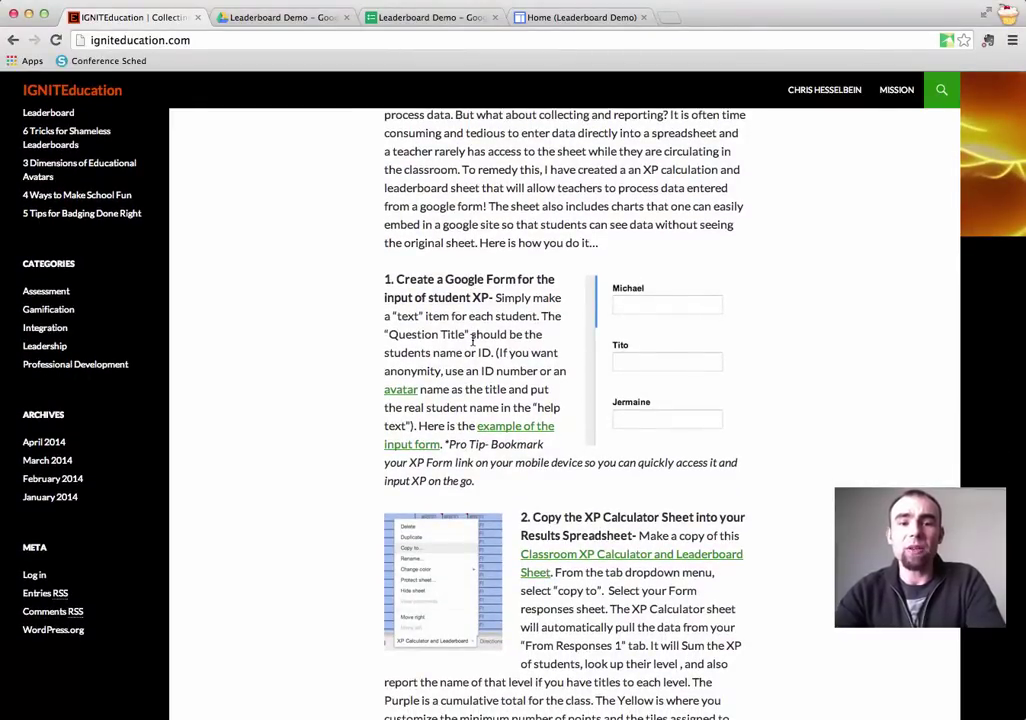
# Switch to the Leaderboard Demo form editor and examine the list of student text items.
pyautogui.click(425, 19)
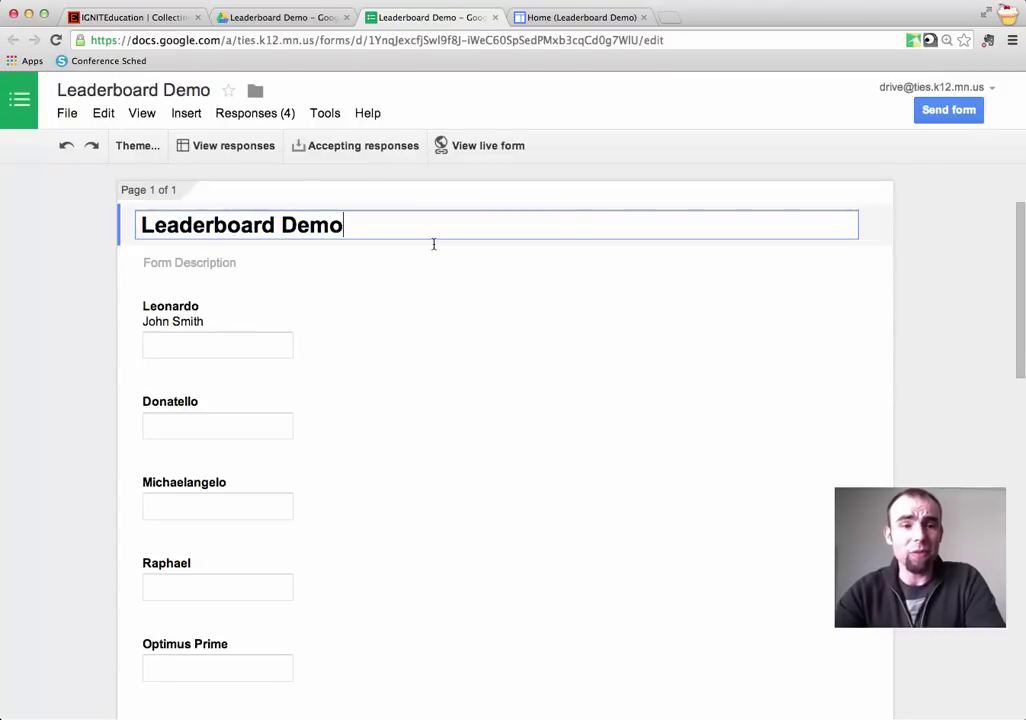
pyautogui.scroll(-2, 397, 304)
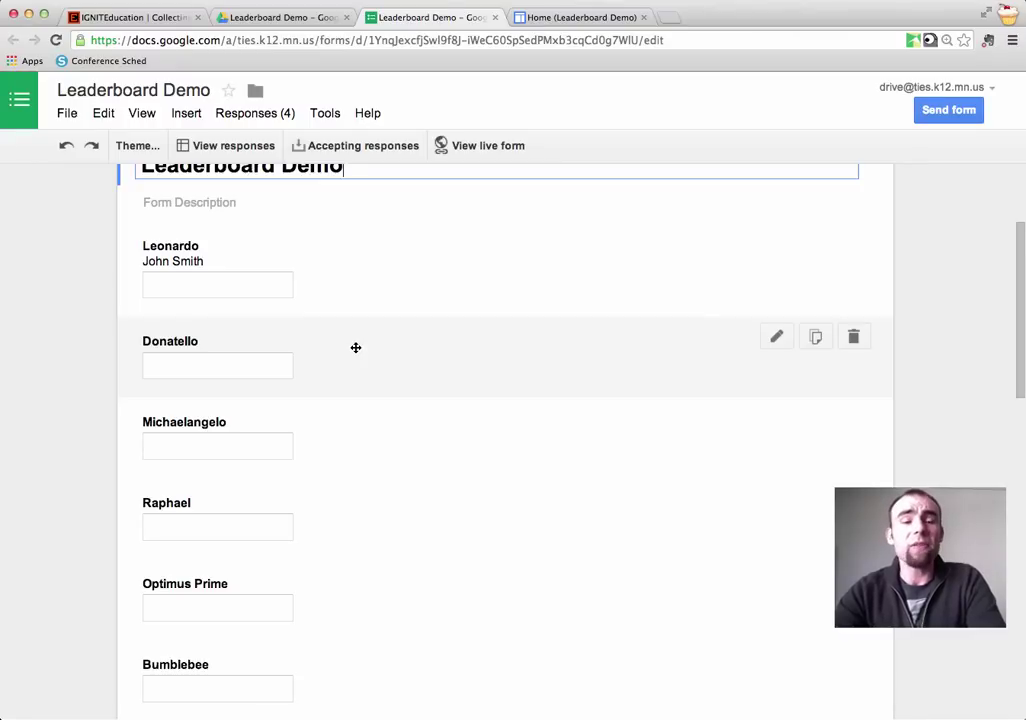
pyautogui.scroll(-5, 355, 347)
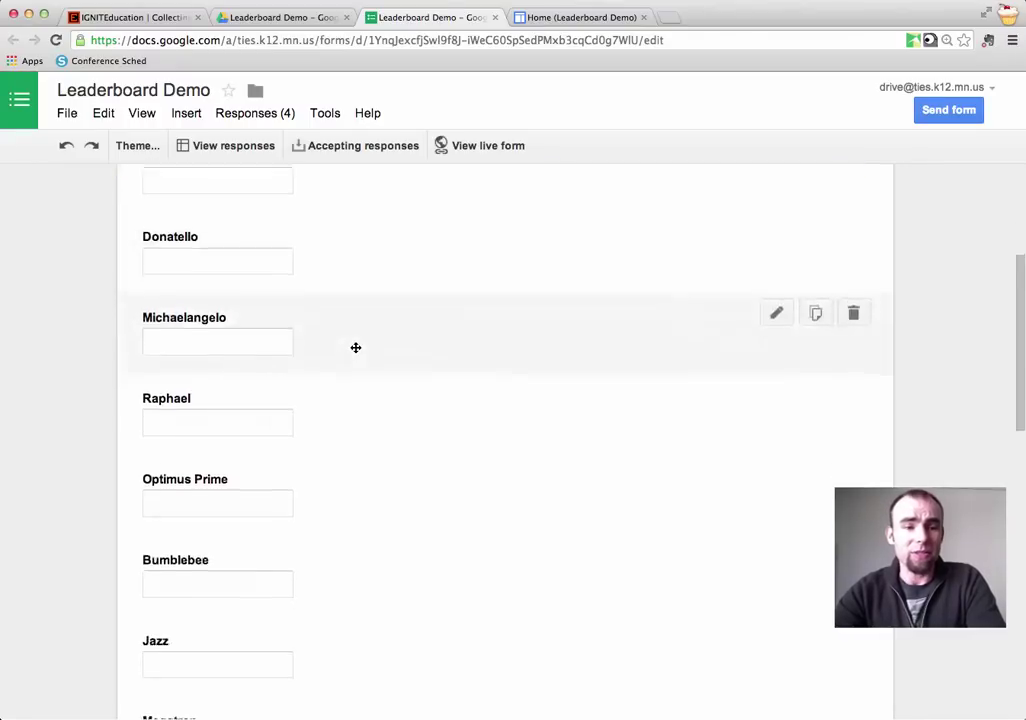
pyautogui.scroll(-4, 355, 347)
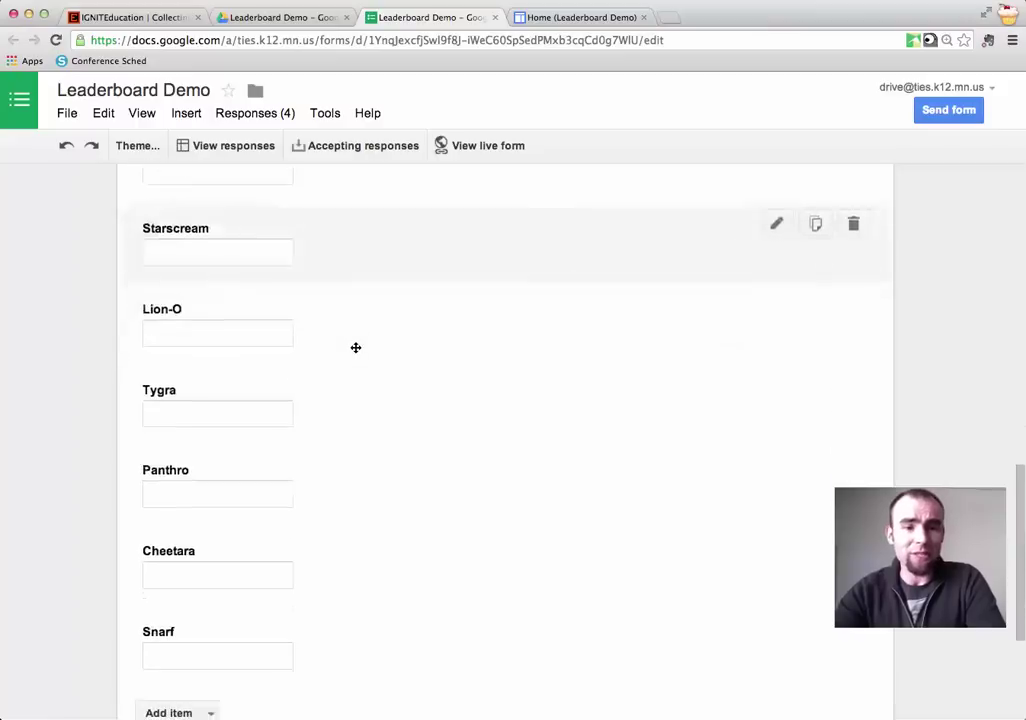
pyautogui.scroll(3, 355, 347)
pyautogui.scroll(6, 355, 347)
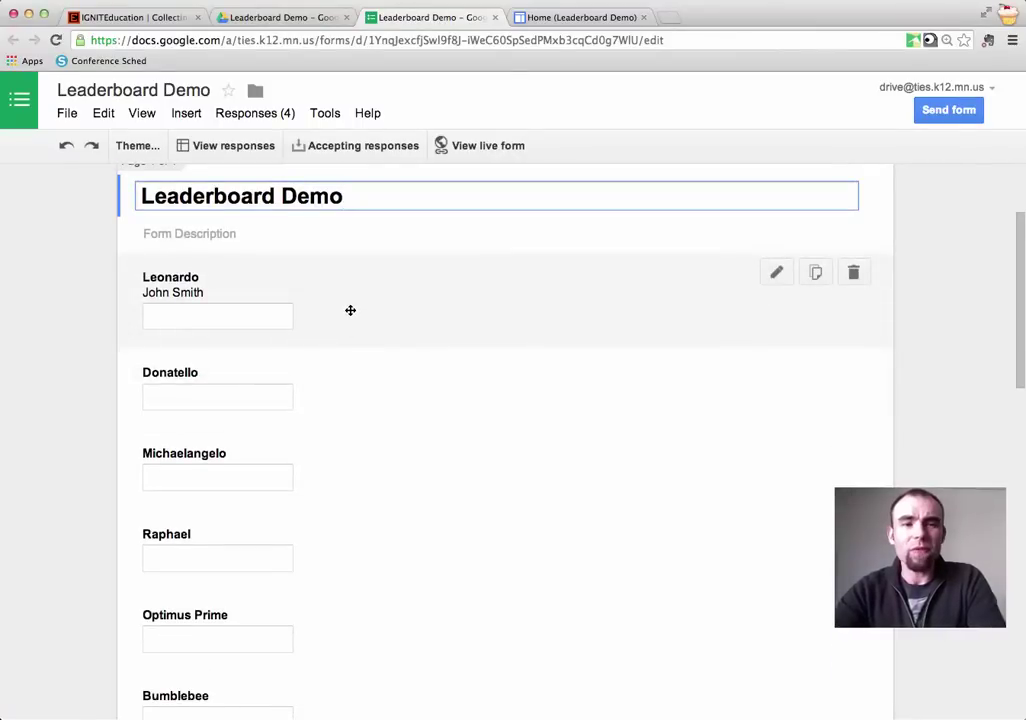
# Open the Leonardo question for editing, inspect its title and help text, and close it without changes.
pyautogui.click(350, 309)
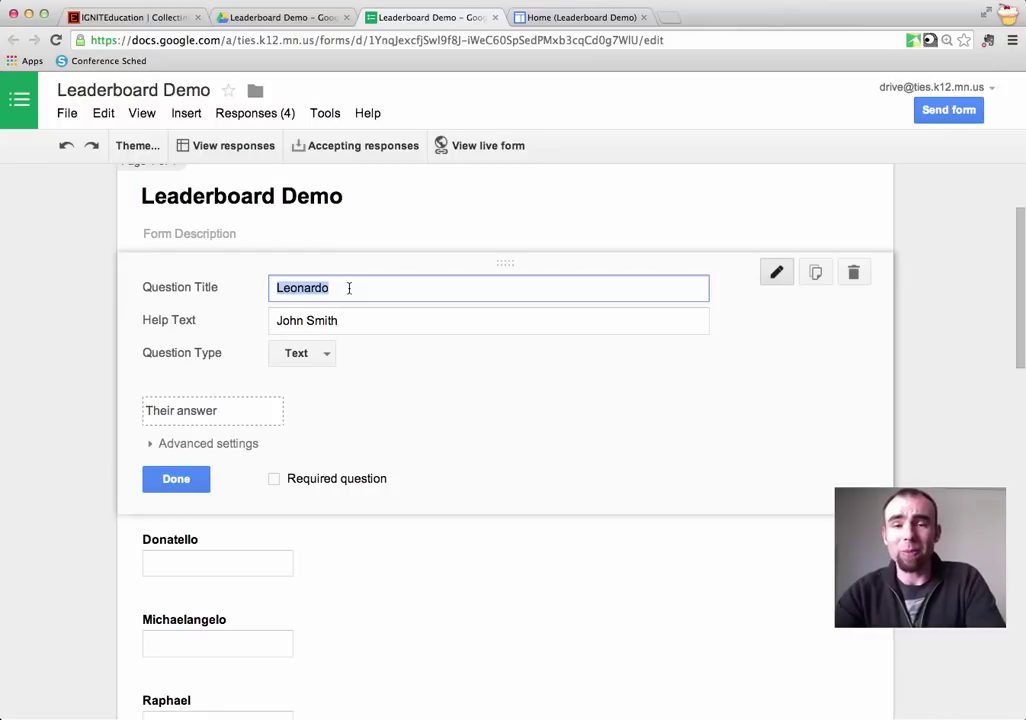
pyautogui.click(355, 320)
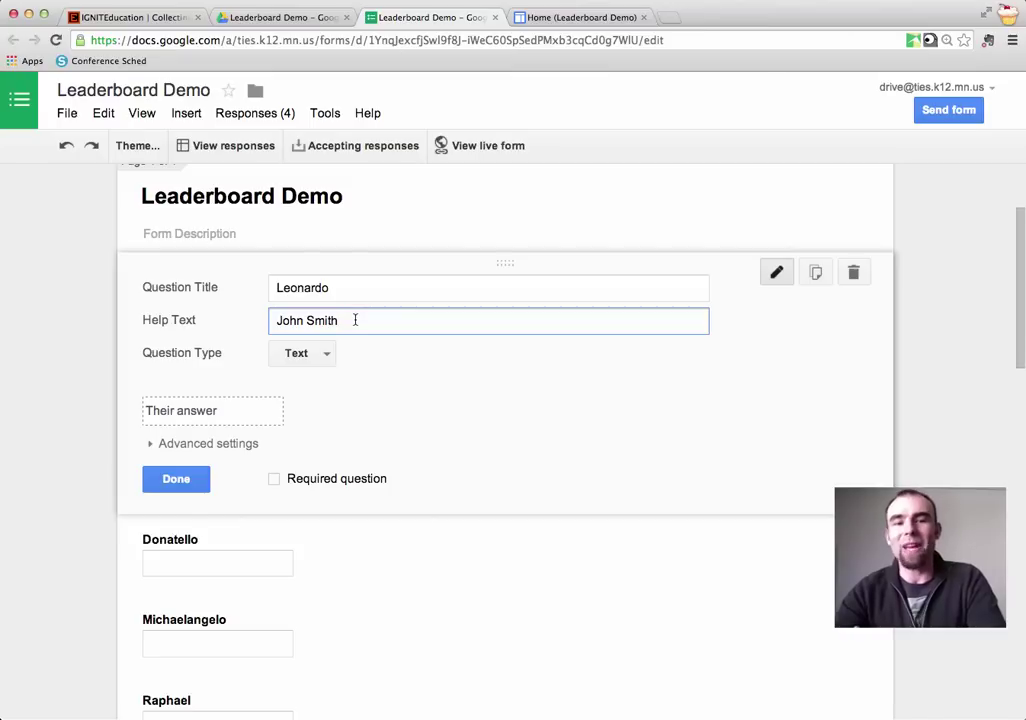
pyautogui.moveTo(355, 320); pyautogui.dragTo(260, 325)
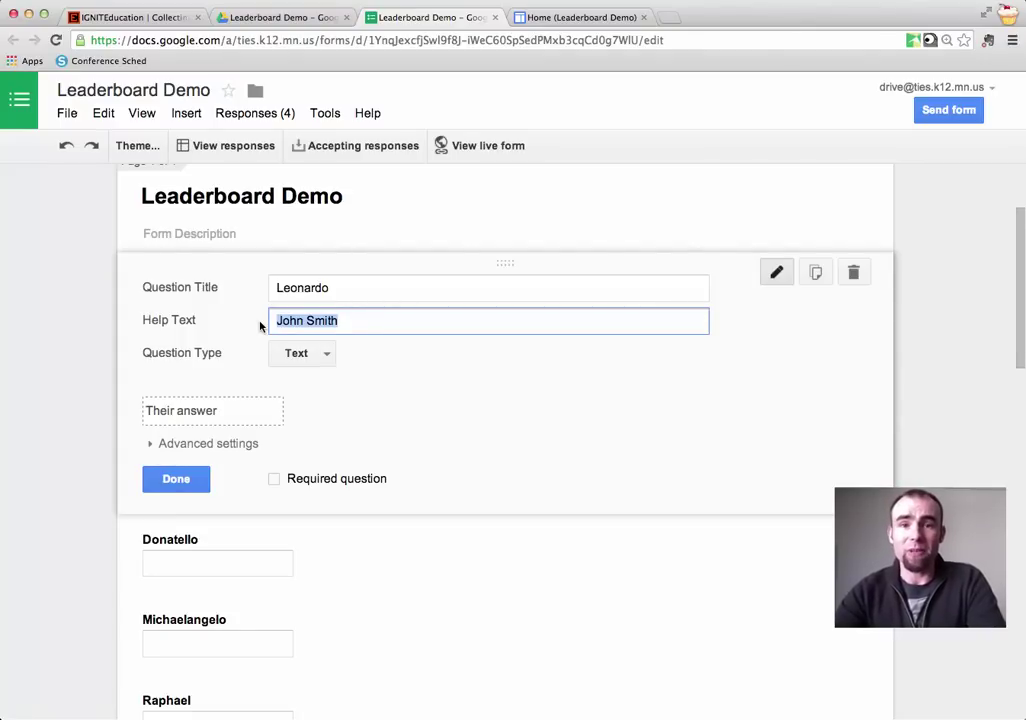
pyautogui.click(176, 479)
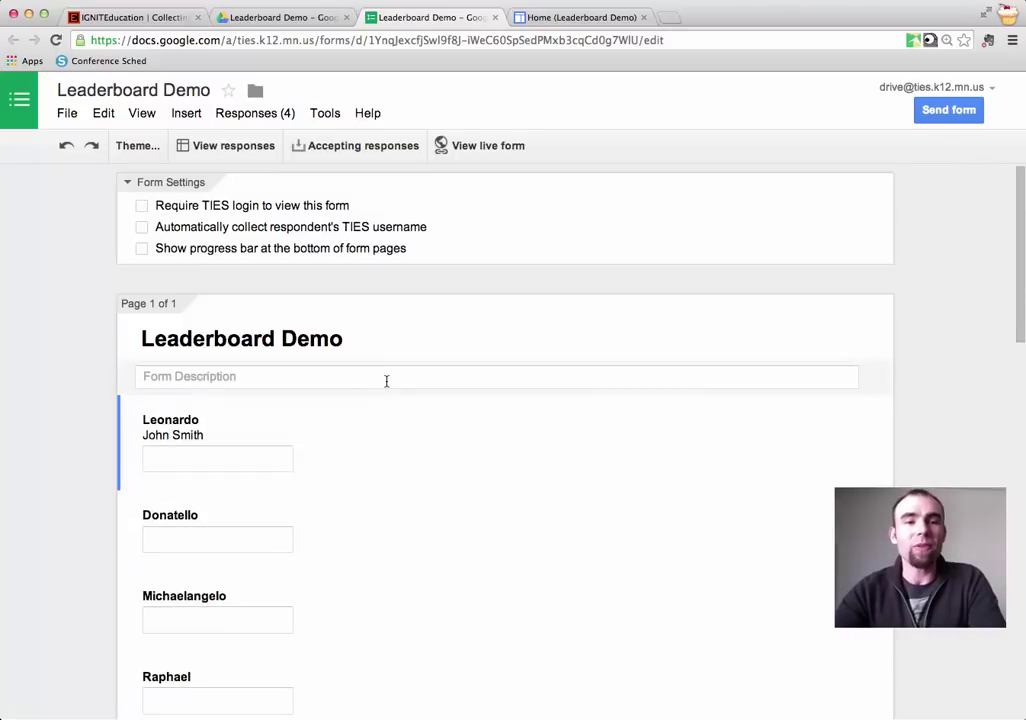
# Open the live version of the Leaderboard Demo form and select its full web address.
pyautogui.click(487, 147)
pyautogui.click(426, 40)
pyautogui.doubleClick(426, 40)
pyautogui.tripleClick(426, 40)
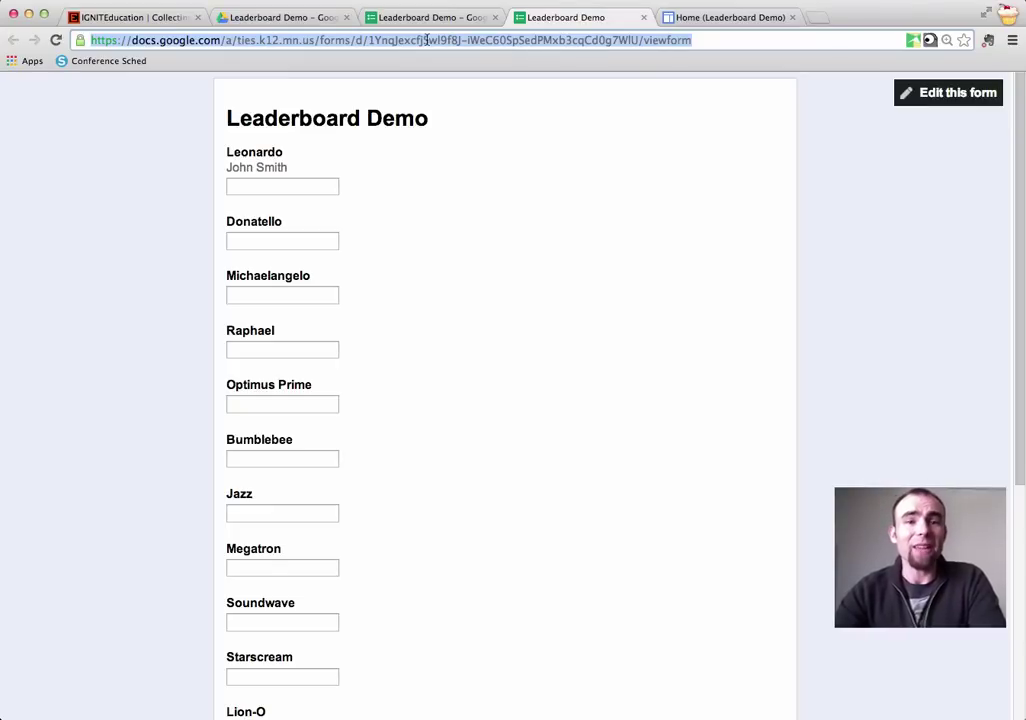
# Enter 5 XP for Leonardo and 10 XP for Optimus Prime in the live form.
pyautogui.click(251, 187)
pyautogui.write('5')
pyautogui.scroll(-2, 272, 302)
pyautogui.click(266, 292)
pyautogui.press('Down')
pyautogui.press('Return')
pyautogui.scroll(-2, 268, 293)
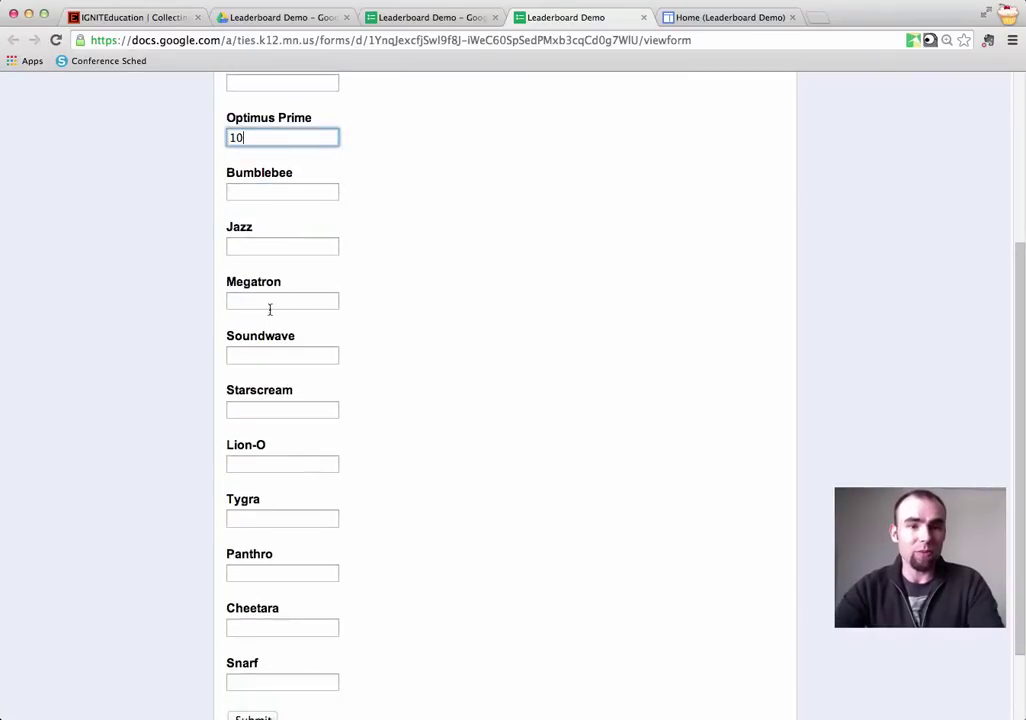
# Enter 10 XP for Megatron, 10 XP for one more student and 5 XP for Snarf, and submit the form response.
pyautogui.click(267, 301)
pyautogui.write('10')
pyautogui.scroll(-2, 268, 330)
pyautogui.click(268, 358)
pyautogui.write('10')
pyautogui.scroll(-1, 250, 528)
pyautogui.click(254, 584)
pyautogui.write('5')
pyautogui.click(252, 623)
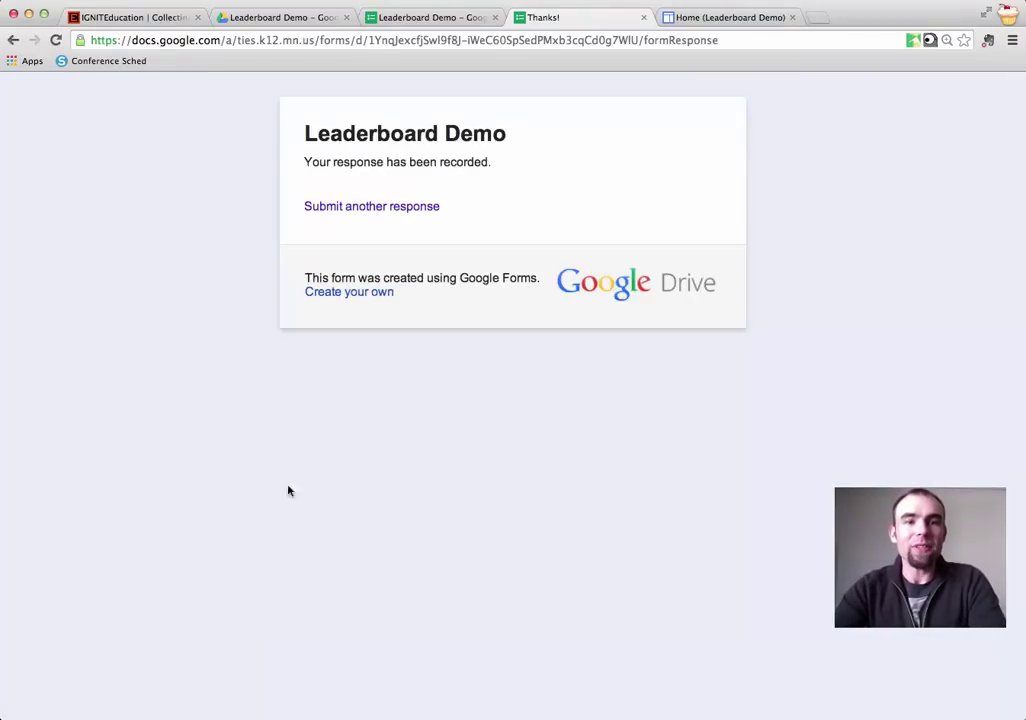
# Return to the Leaderboard Demo form editor and open its responses spreadsheet.
pyautogui.click(440, 16)
pyautogui.click(242, 147)
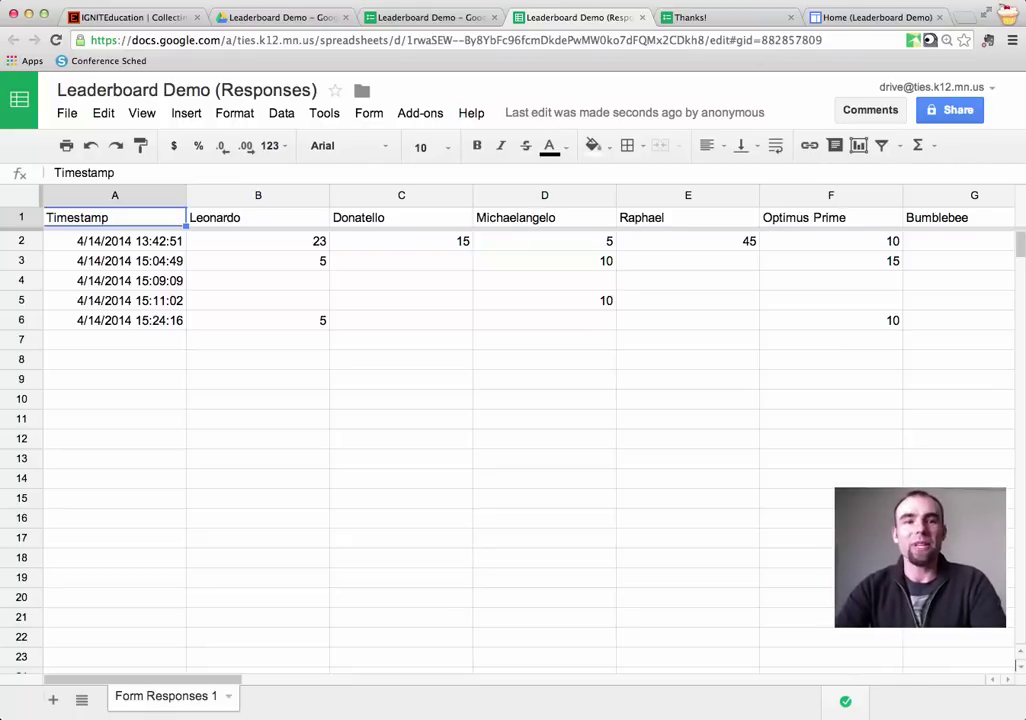
# Return to the IGNITEducation post and open the linked Classroom XP Calculator and Leaderboard Sheet from instruction 2.
pyautogui.click(156, 20)
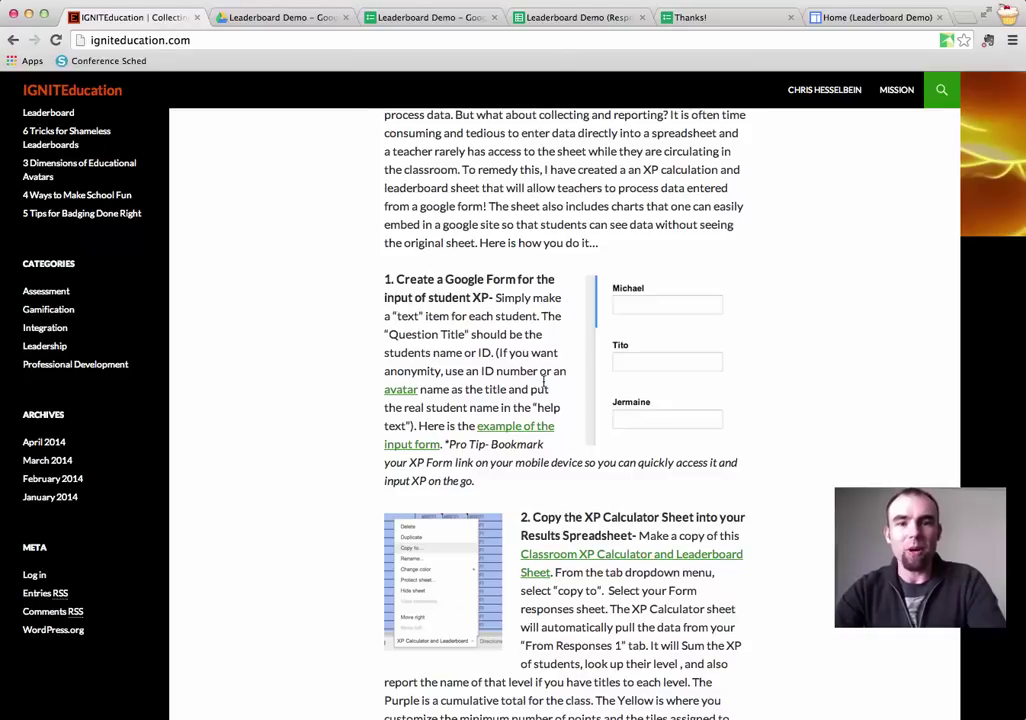
pyautogui.scroll(-4, 543, 380)
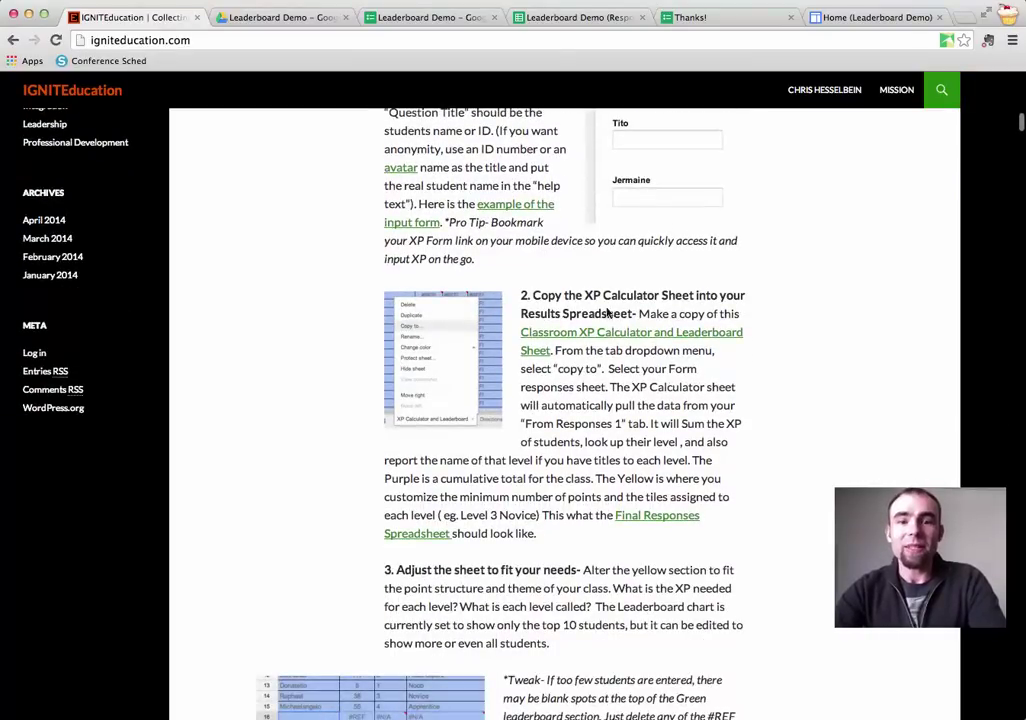
pyautogui.click(581, 340)
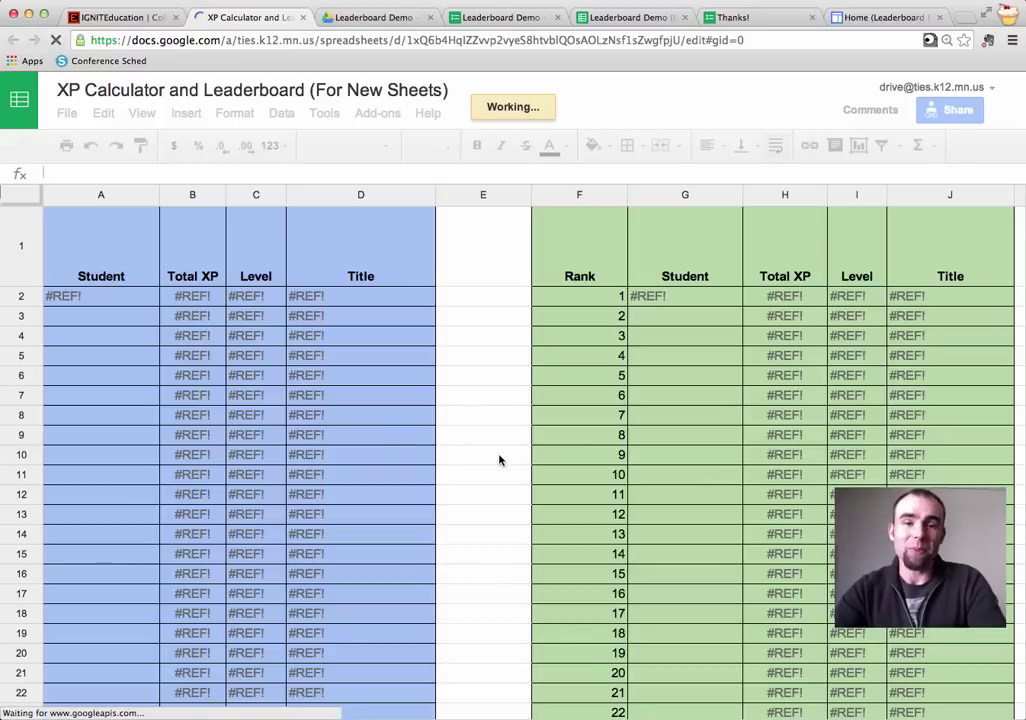
# Copy the XP Calculator and Leaderboard worksheet into the Leaderboard Demo (Responses) spreadsheet in the Leaderboard Demo folder.
pyautogui.scroll(-10, 481, 444)
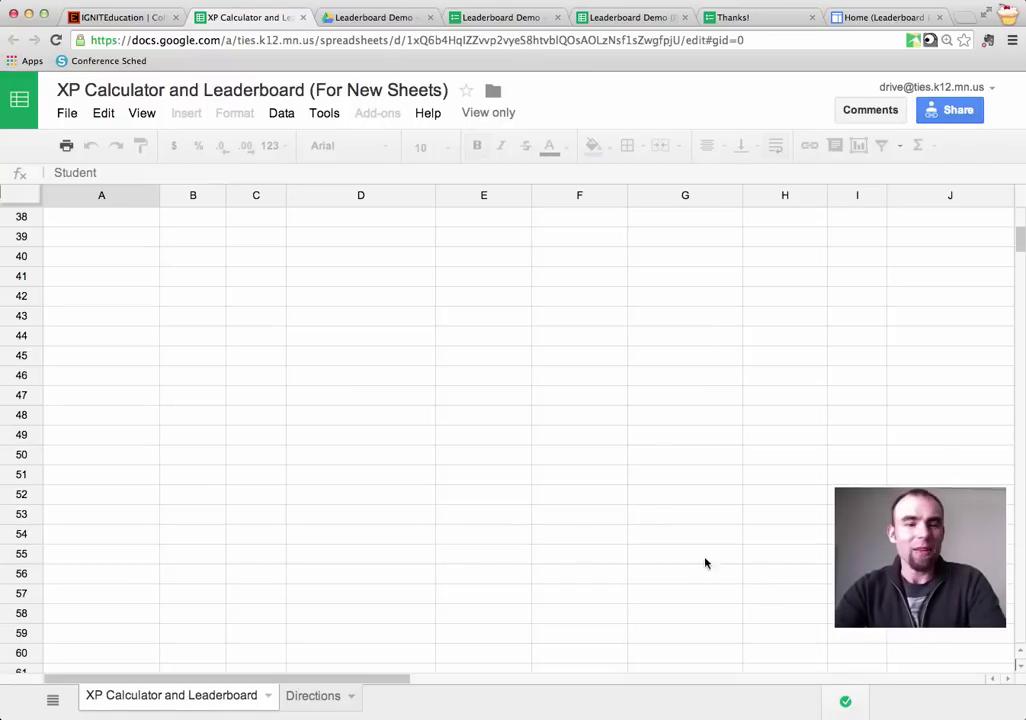
pyautogui.click(269, 698)
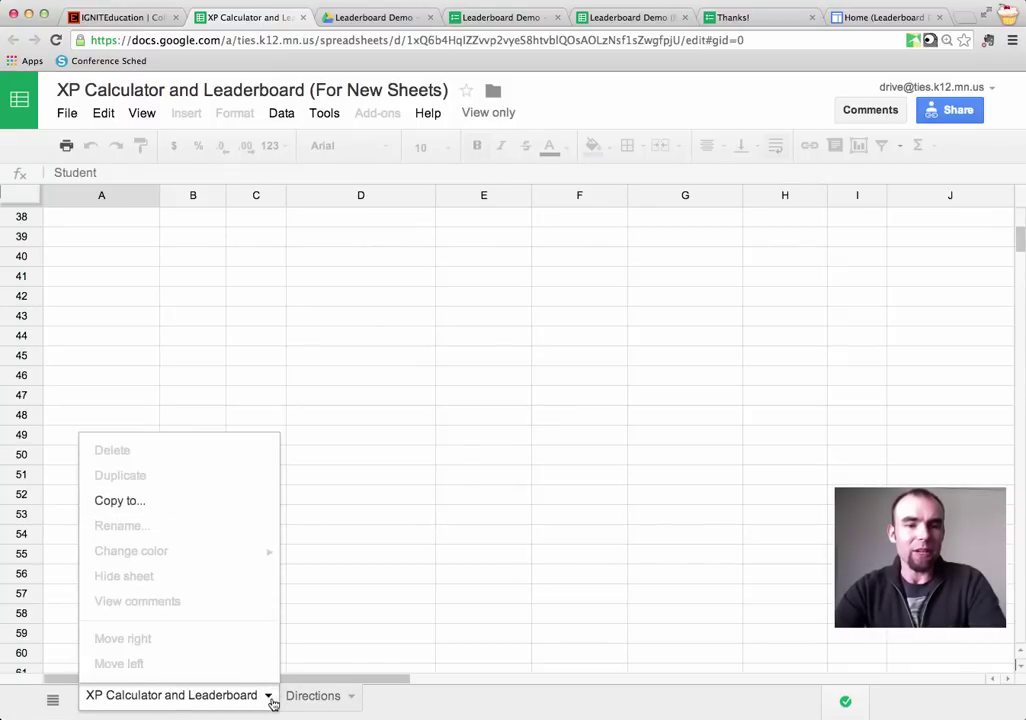
pyautogui.click(120, 501)
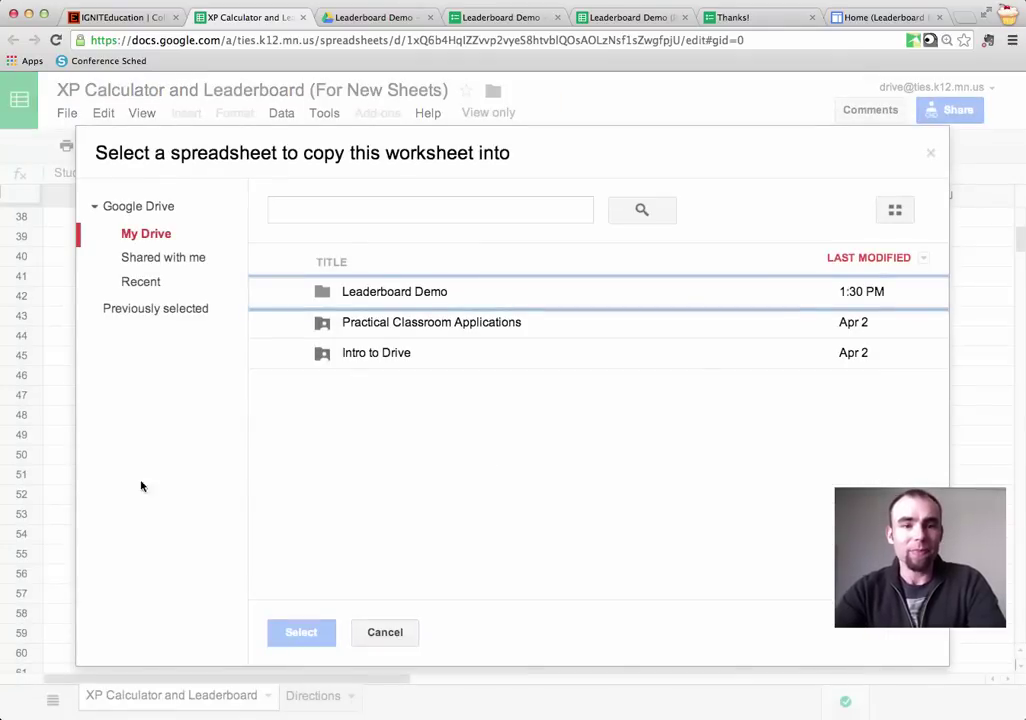
pyautogui.doubleClick(362, 290)
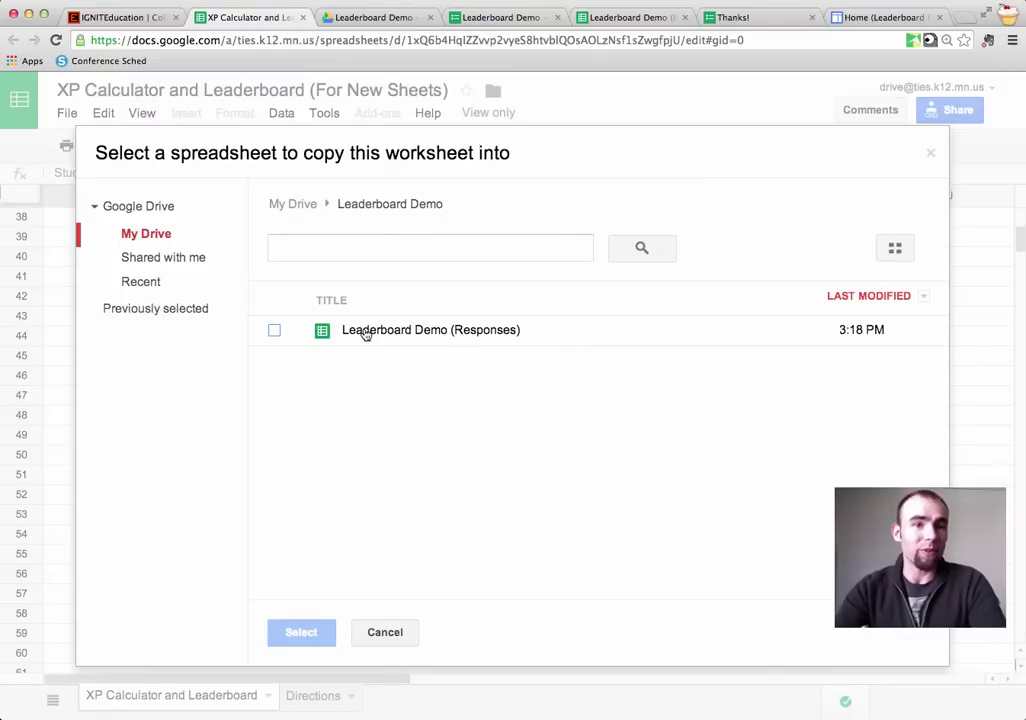
pyautogui.click(366, 335)
pyautogui.click(301, 632)
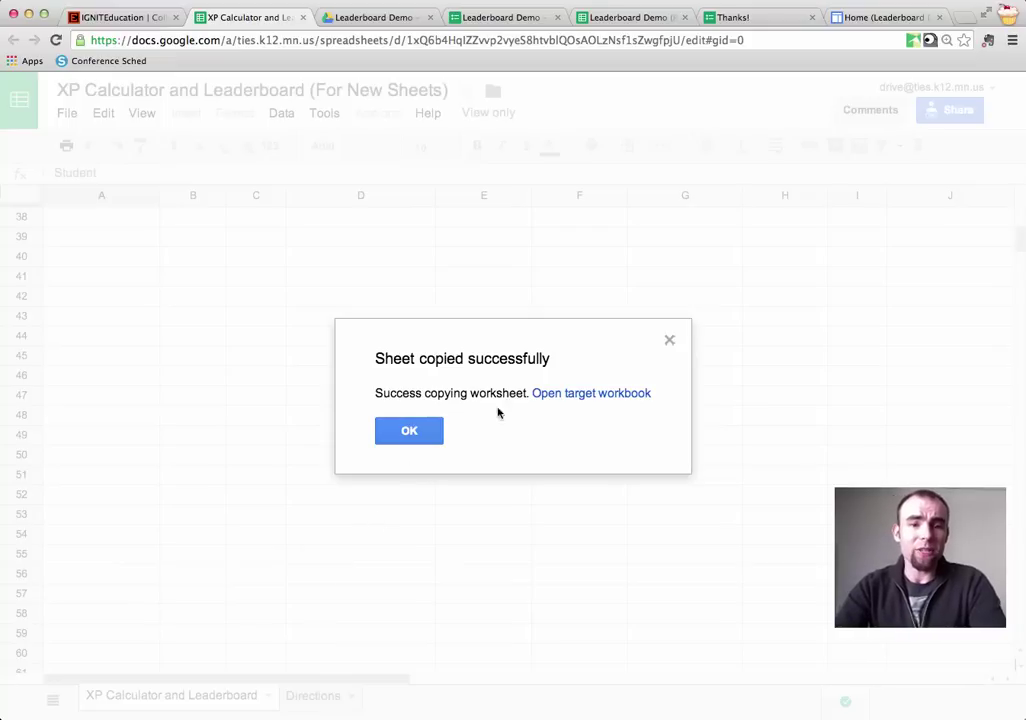
# Open the target workbook and display its Copy of XP Calculator and Leaderboard sheet.
pyautogui.click(581, 395)
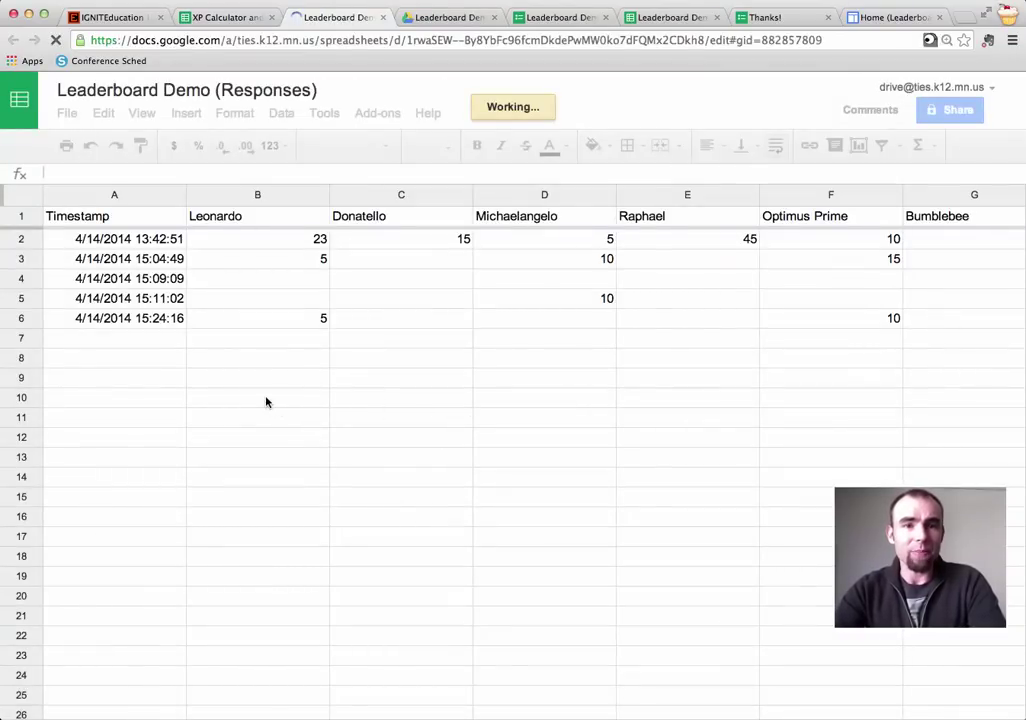
pyautogui.scroll(-4, 243, 390)
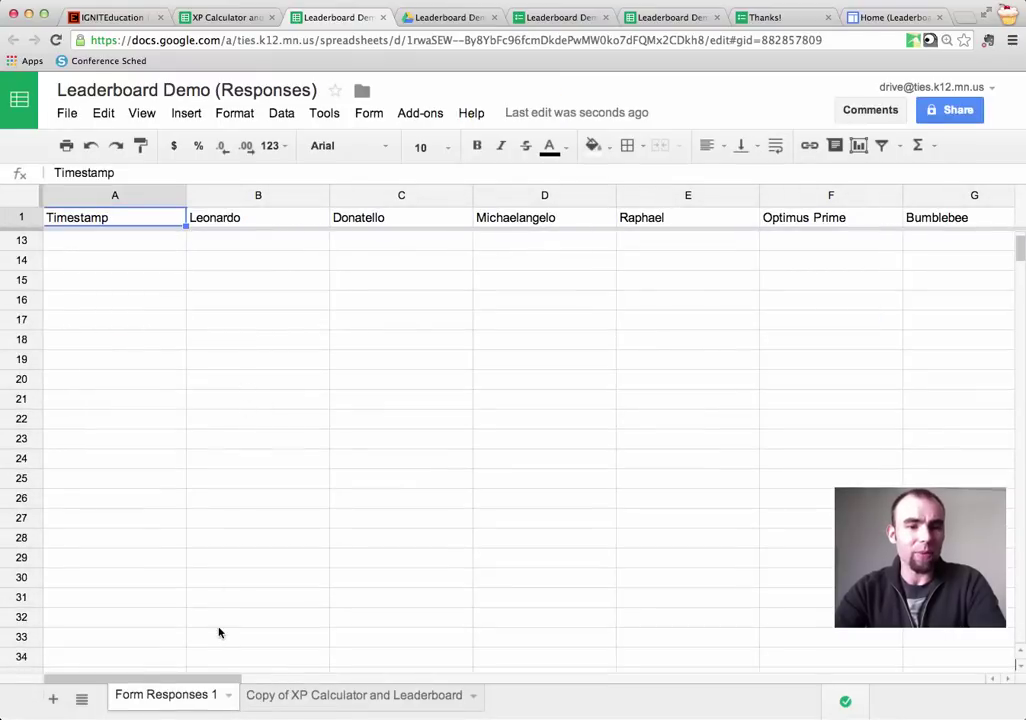
pyautogui.scroll(4, 210, 668)
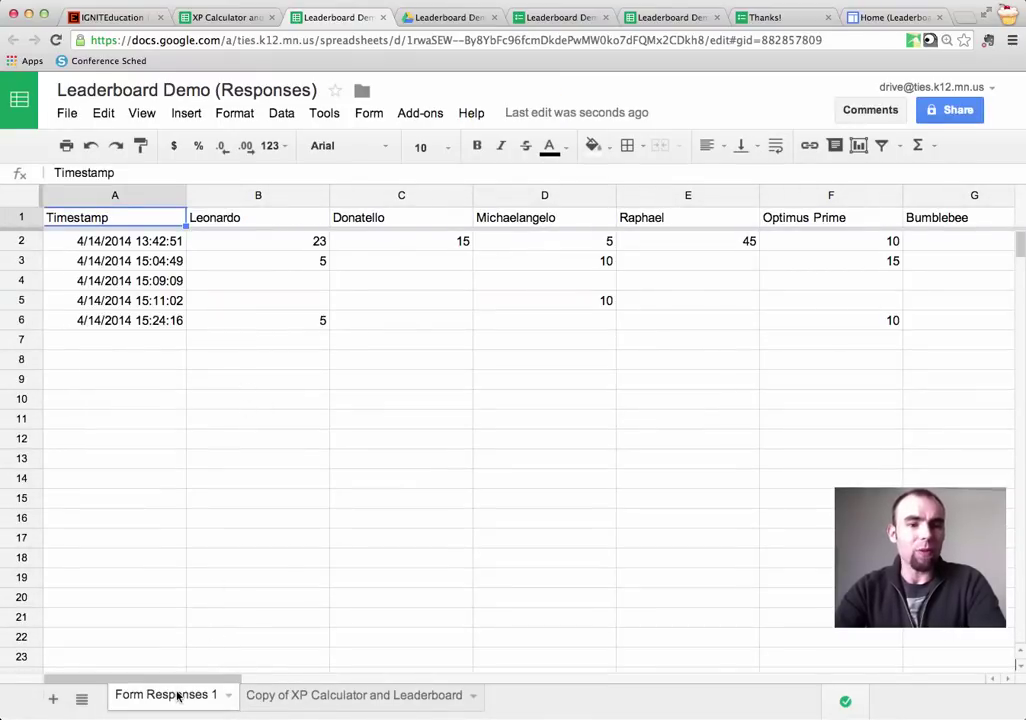
pyautogui.click(348, 697)
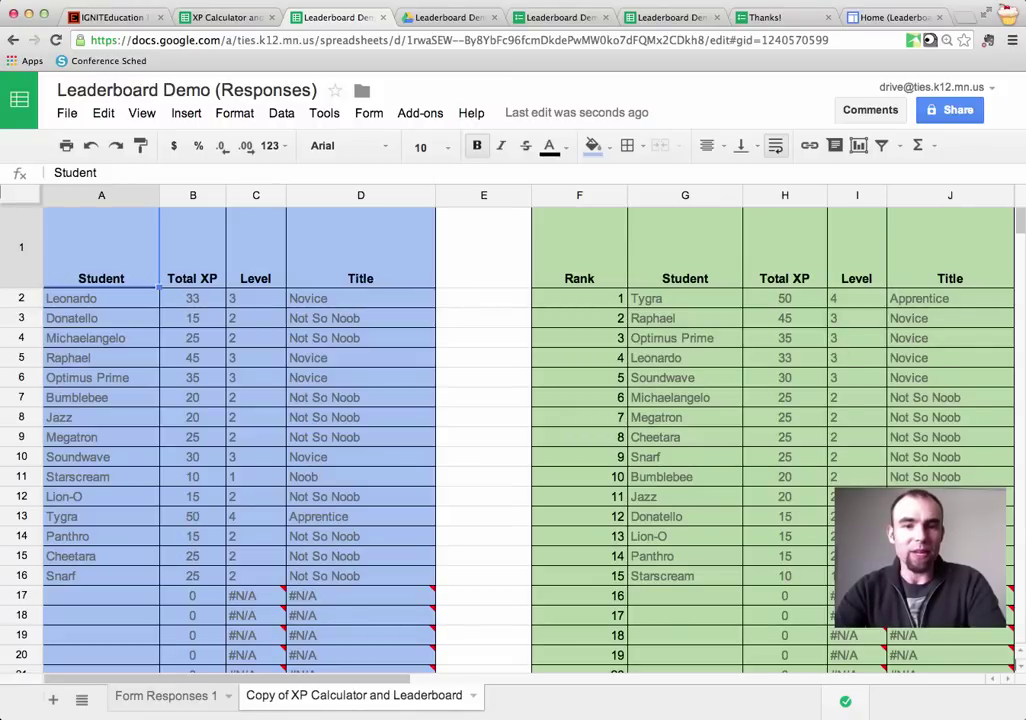
# Change the level 2 title in the yellow XP level table to Detective.
pyautogui.hscroll(3, 783, 524)
pyautogui.hscroll(5, 783, 524)
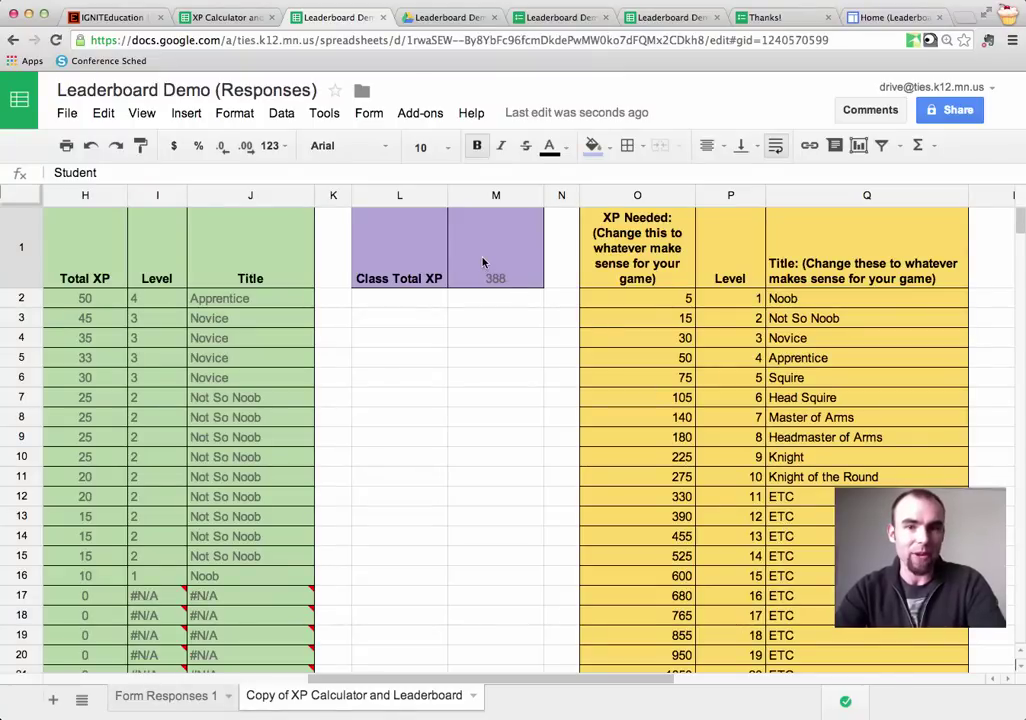
pyautogui.hscroll(3, 483, 262)
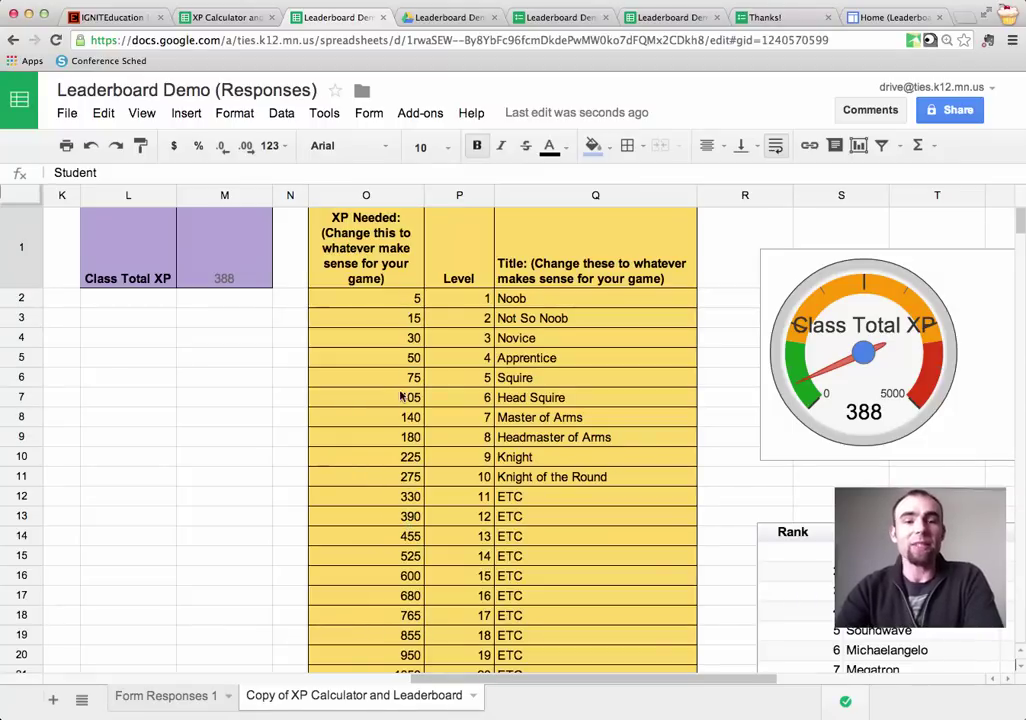
pyautogui.click(553, 321)
pyautogui.doubleClick(553, 320)
pyautogui.press('BackSpace')
pyautogui.press('BackSpace')
pyautogui.press('BackSpace')
pyautogui.press('BackSpace')
pyautogui.press('BackSpace')
pyautogui.press('BackSpace')
pyautogui.press('BackSpace')
pyautogui.press('BackSpace')
pyautogui.press('BackSpace')
pyautogui.press('BackSpace')
pyautogui.press('BackSpace')
pyautogui.write('Detective')
pyautogui.click(658, 364)
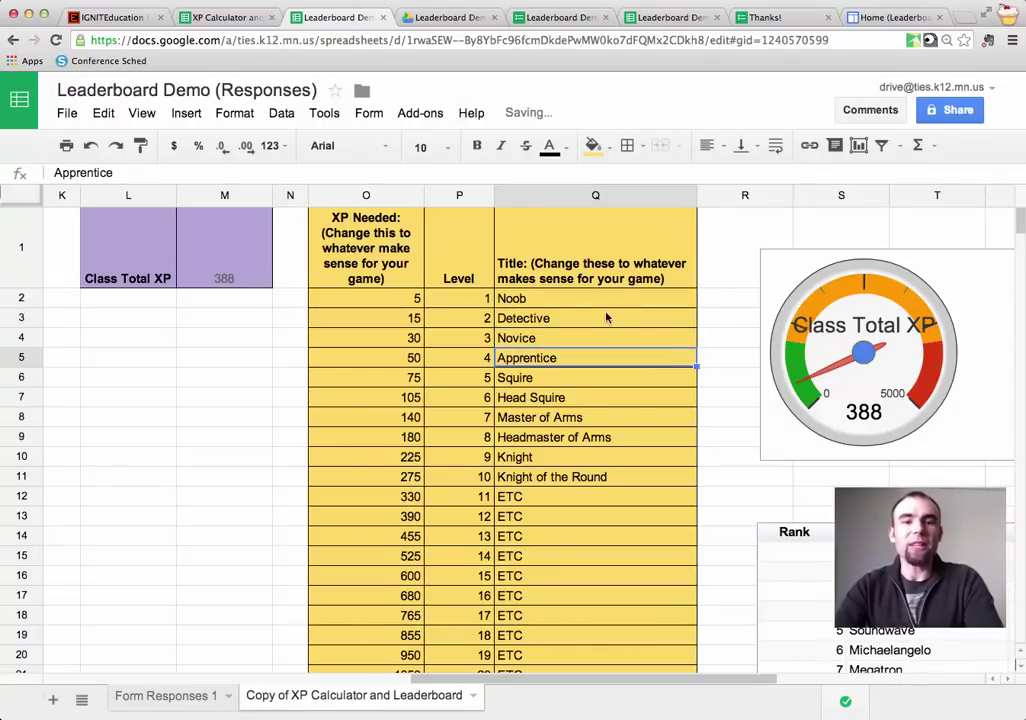
# Check the titles in the green ranking table and examine the Class Total XP gauge and leaderboard chart.
pyautogui.hscroll(-5, 593, 325)
pyautogui.hscroll(3, 593, 325)
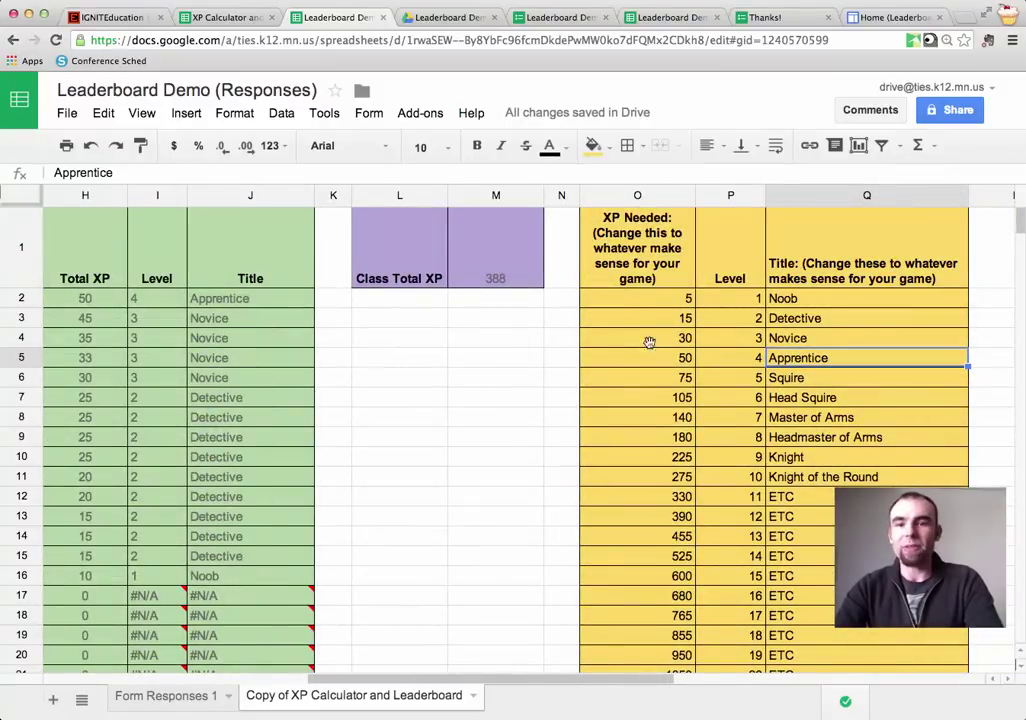
pyautogui.hscroll(3, 660, 355)
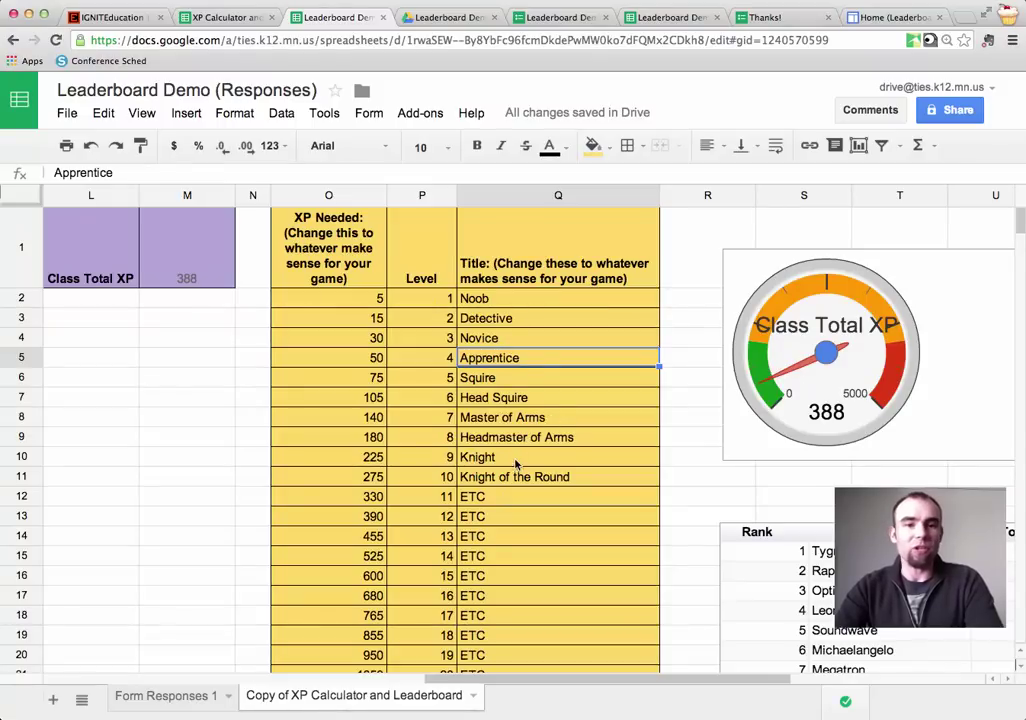
pyautogui.hscroll(3, 516, 466)
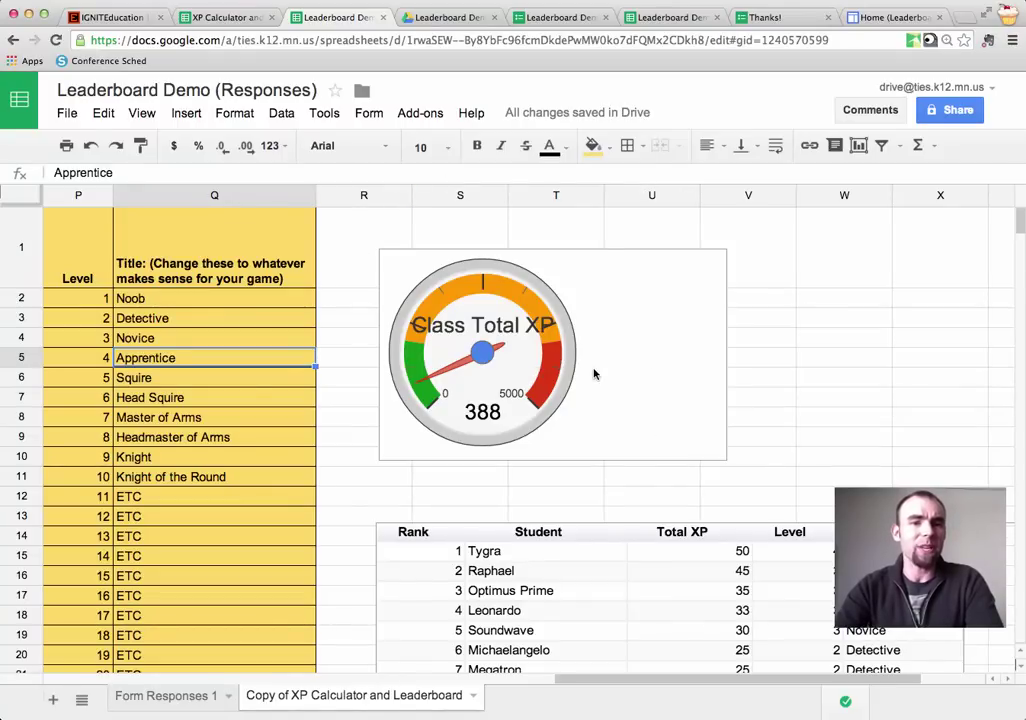
# Review the ranked leaderboard chart, the Class Total XP gauge, and the blue and green student tables.
pyautogui.scroll(-4, 594, 374)
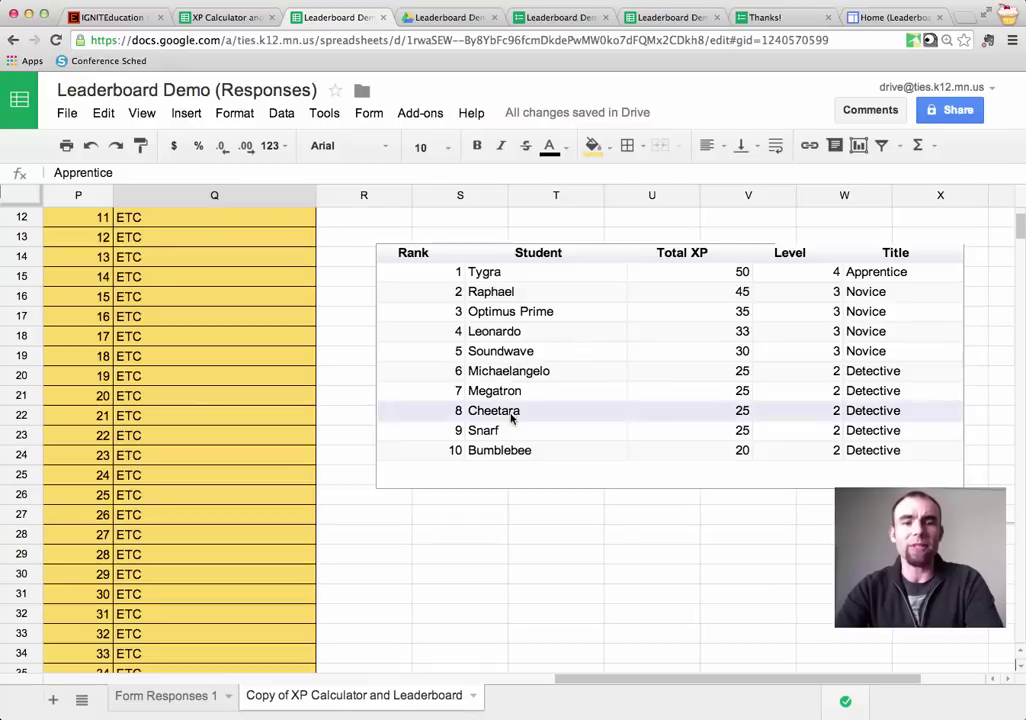
pyautogui.scroll(3, 562, 434)
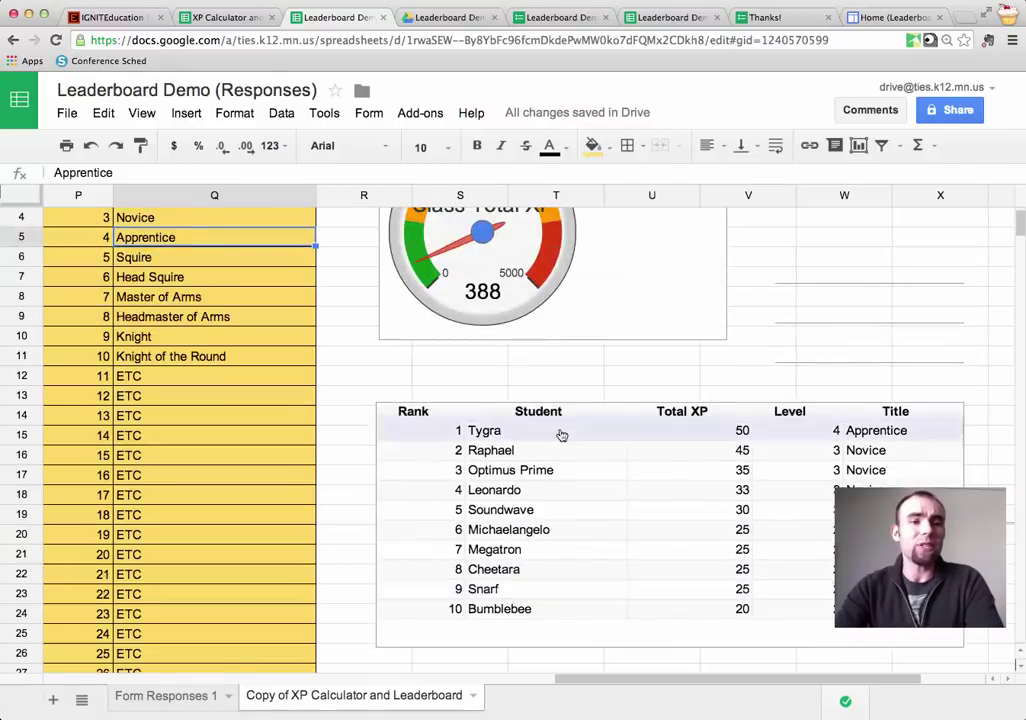
pyautogui.scroll(1, 558, 357)
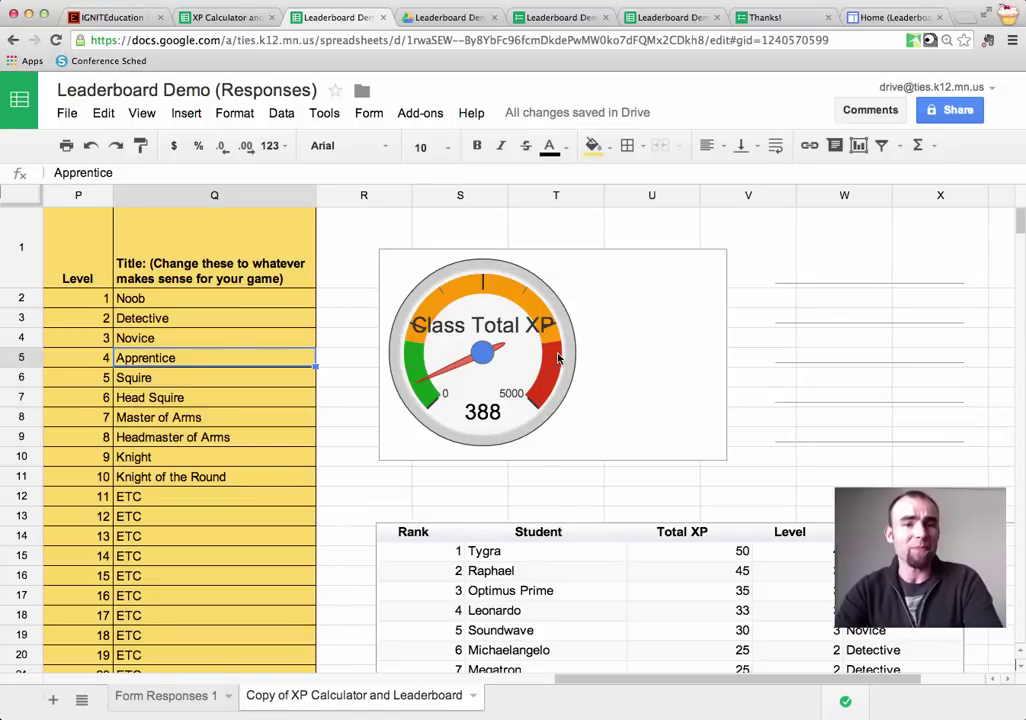
pyautogui.hscroll(-10, 558, 343)
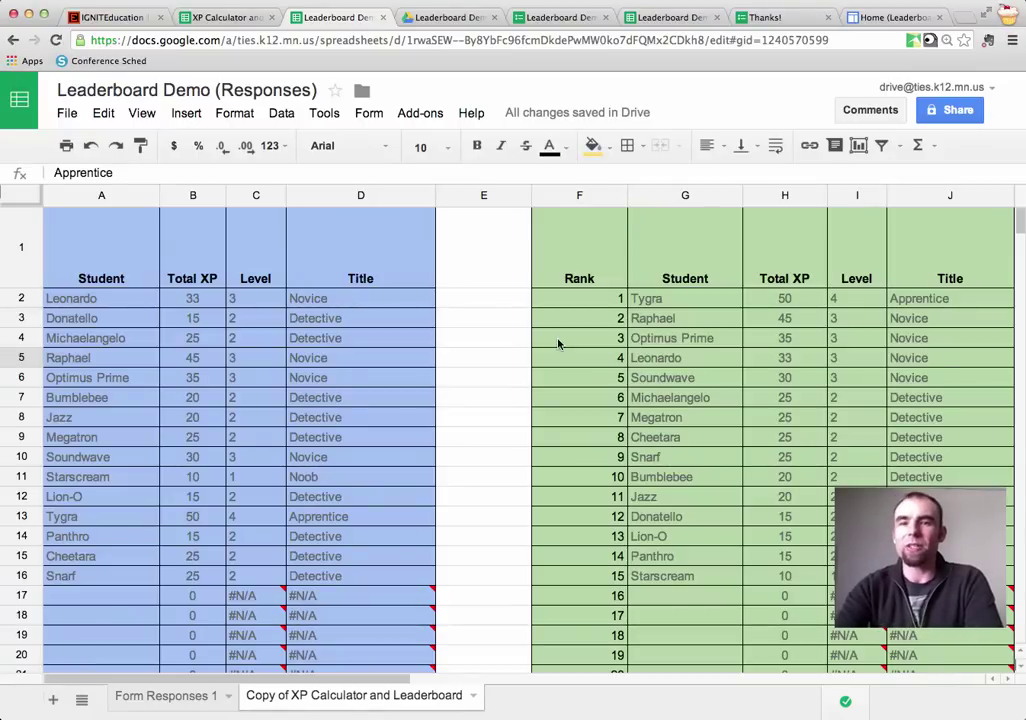
# Insert the Class Total XP gauge from Leaderboard Demo (Responses) into the Home page of the Leaderboard Demo Google Site.
pyautogui.click(873, 20)
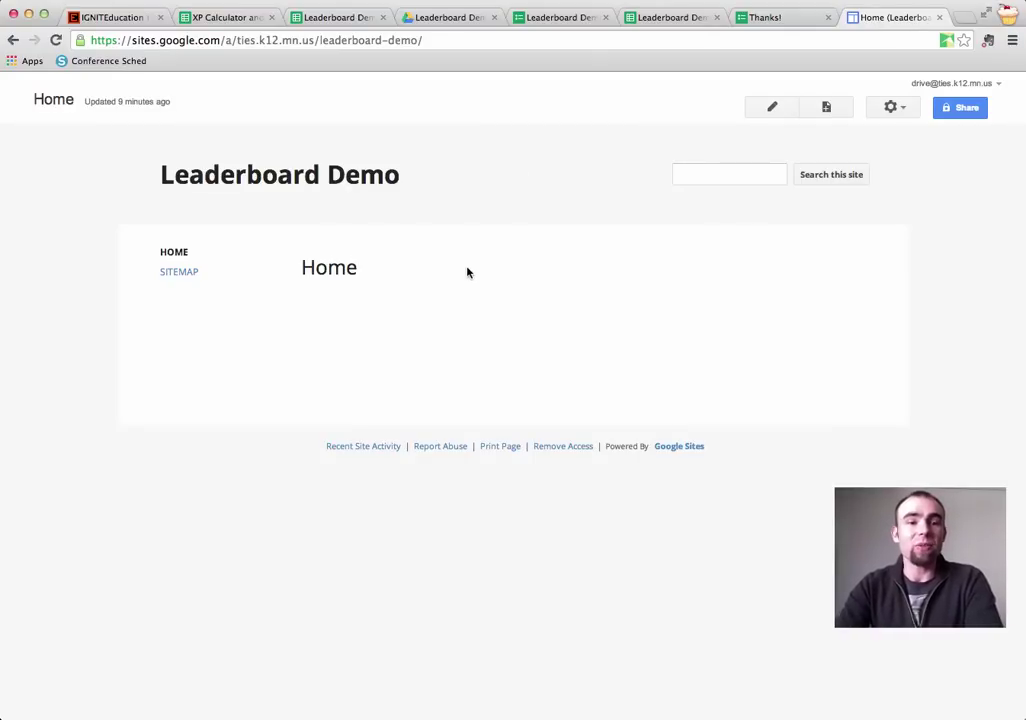
pyautogui.click(770, 108)
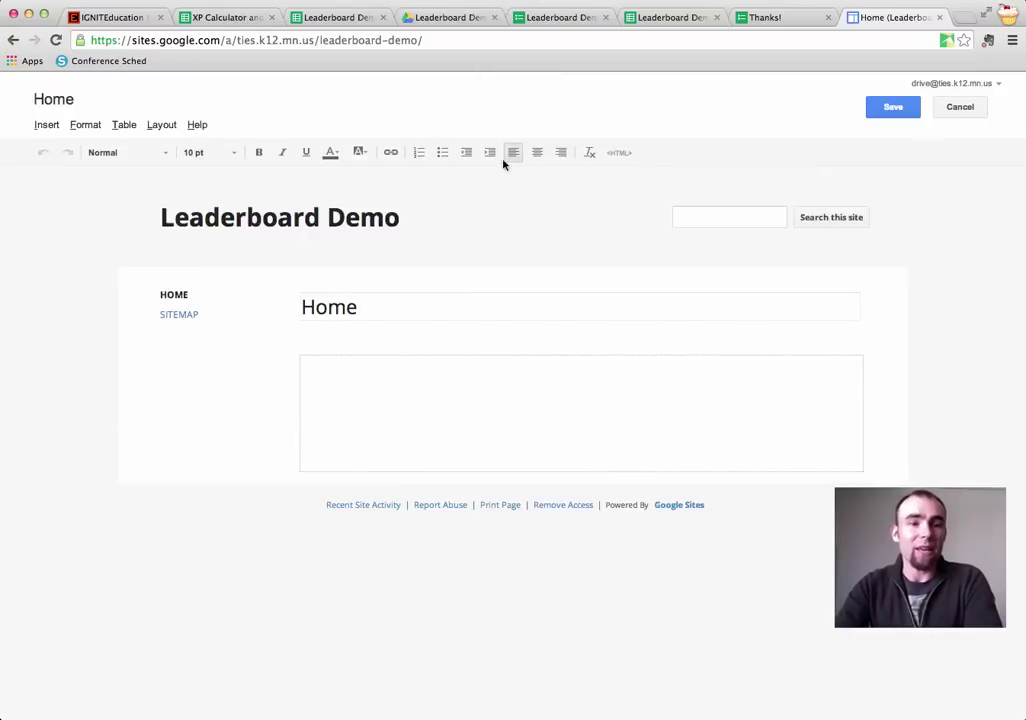
pyautogui.click(47, 125)
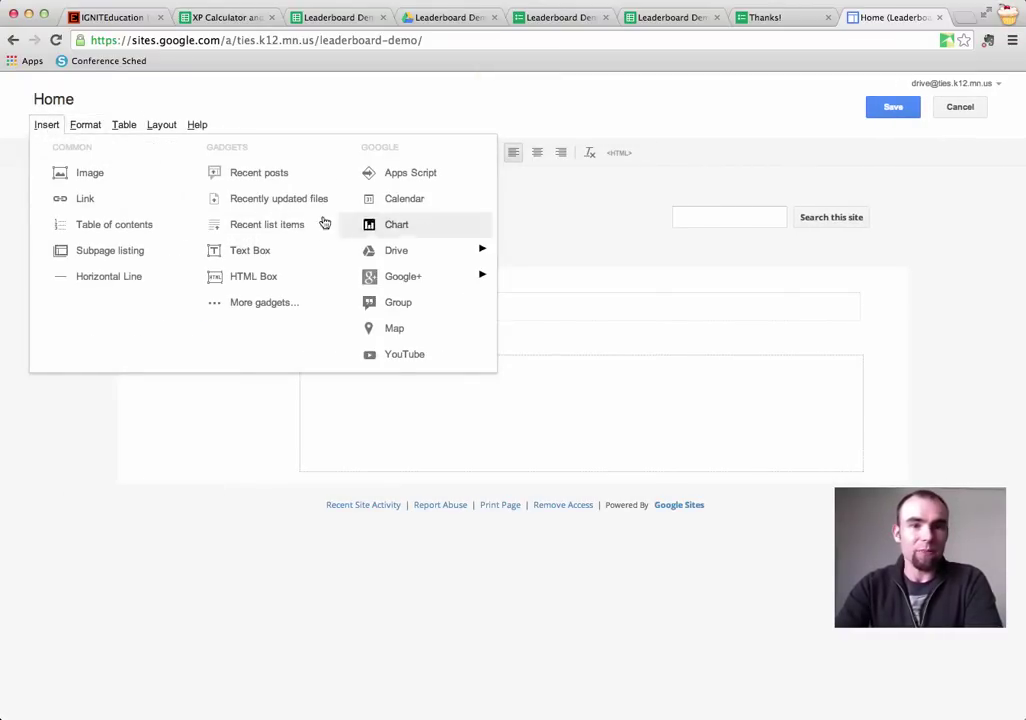
pyautogui.click(396, 225)
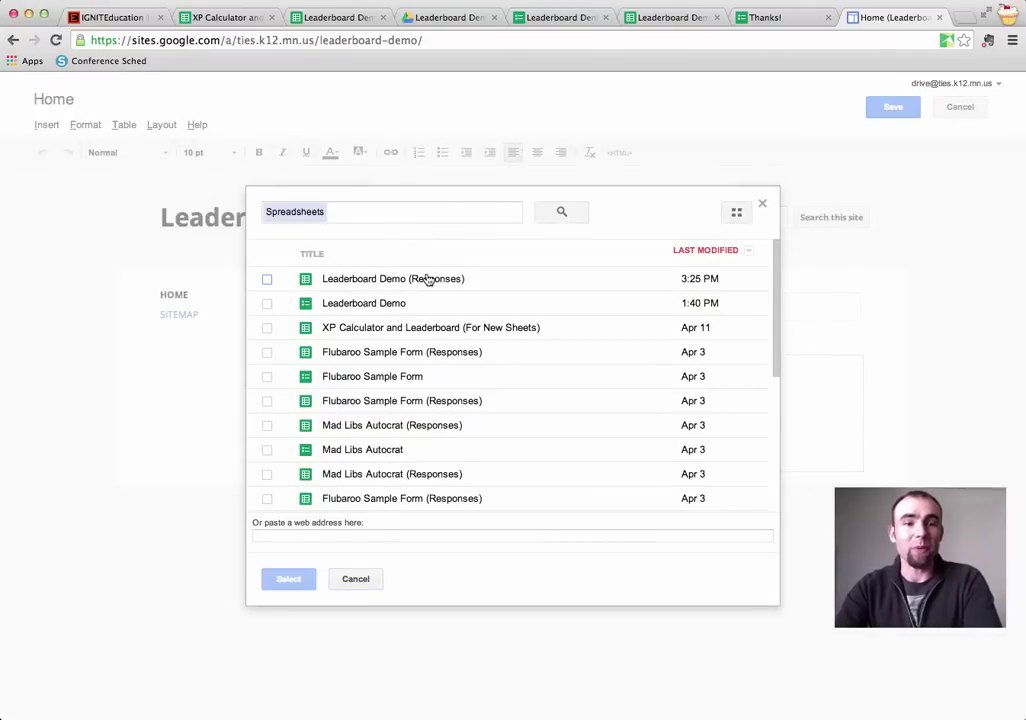
pyautogui.click(377, 282)
pyautogui.click(287, 580)
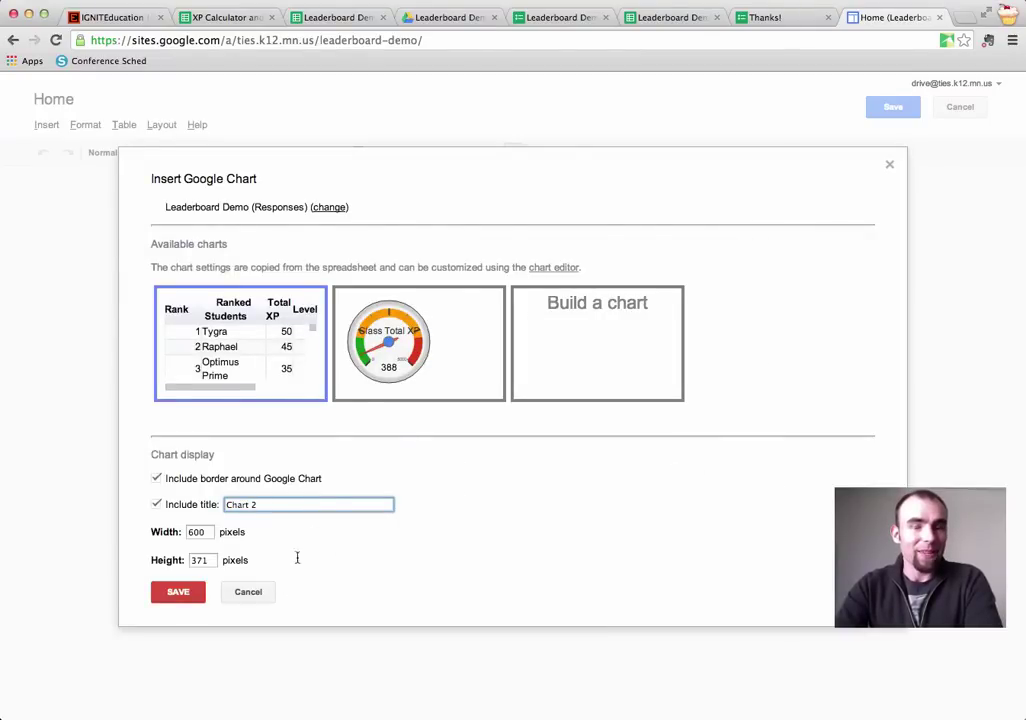
pyautogui.click(406, 364)
pyautogui.click(175, 595)
# Insert the ranked students table chart from Leaderboard Demo (Responses) below the gauge on the Home page.
pyautogui.click(783, 515)
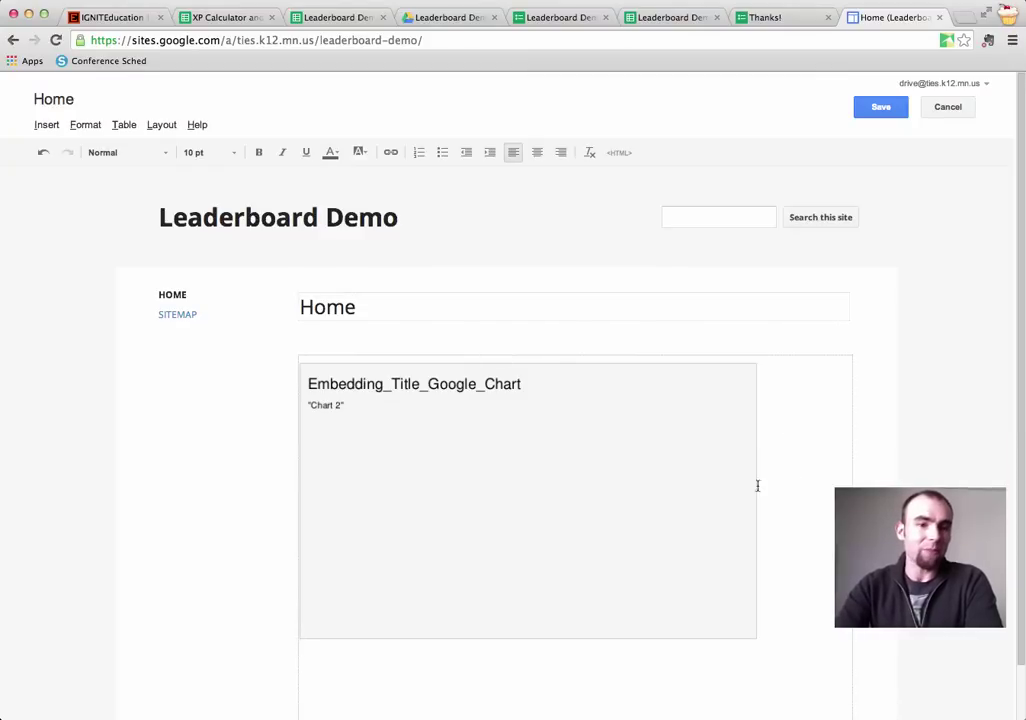
pyautogui.click(52, 126)
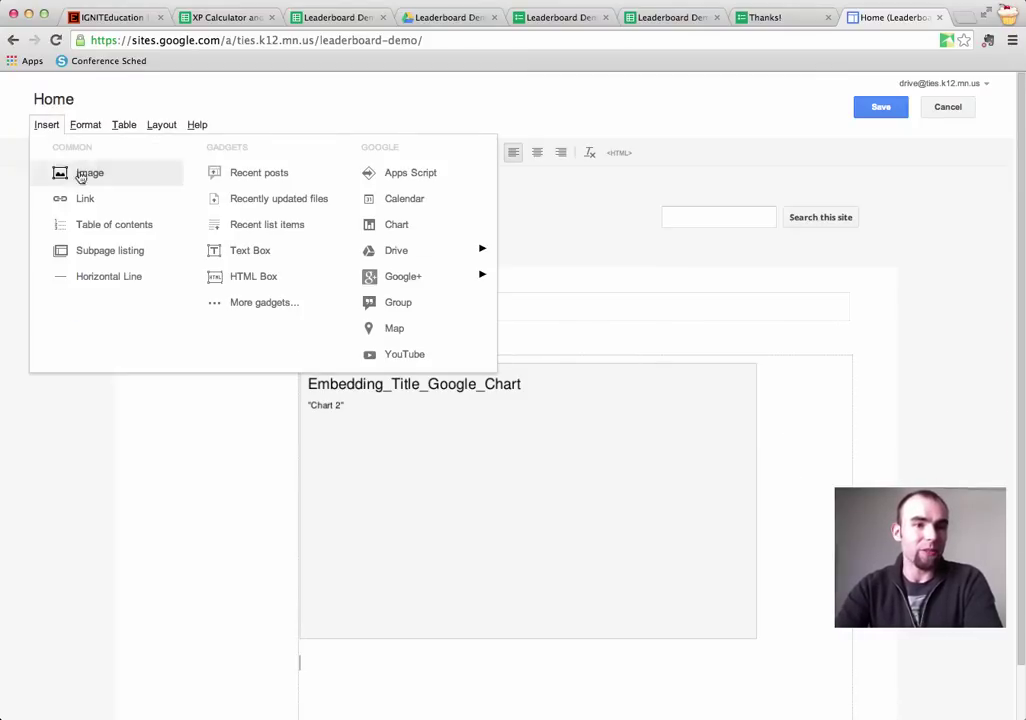
pyautogui.click(395, 231)
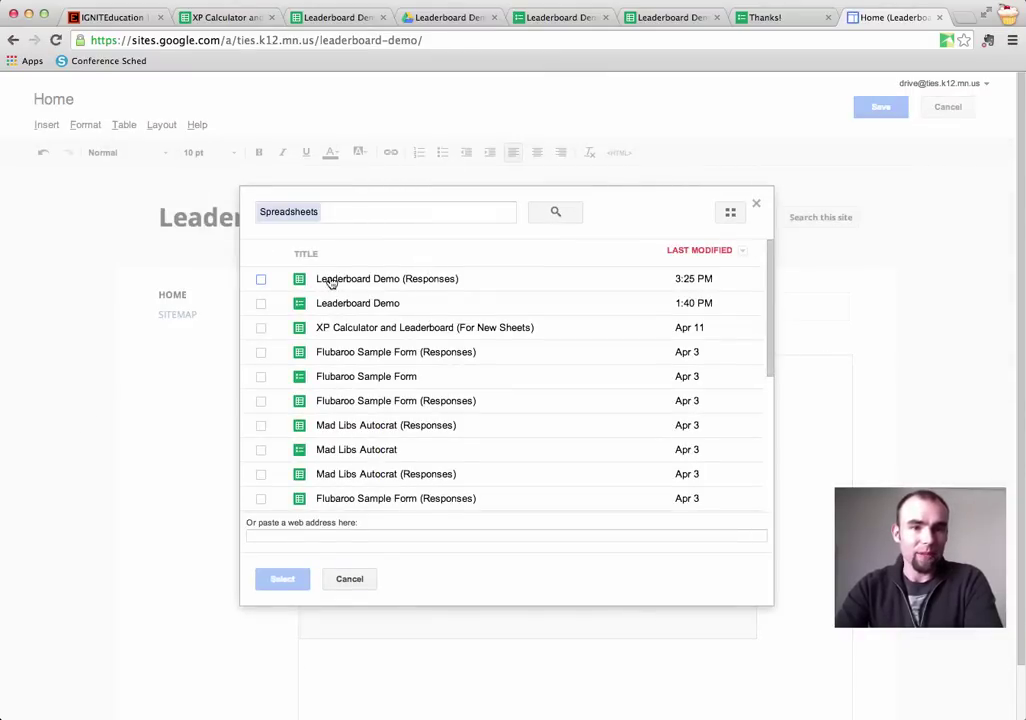
pyautogui.click(331, 282)
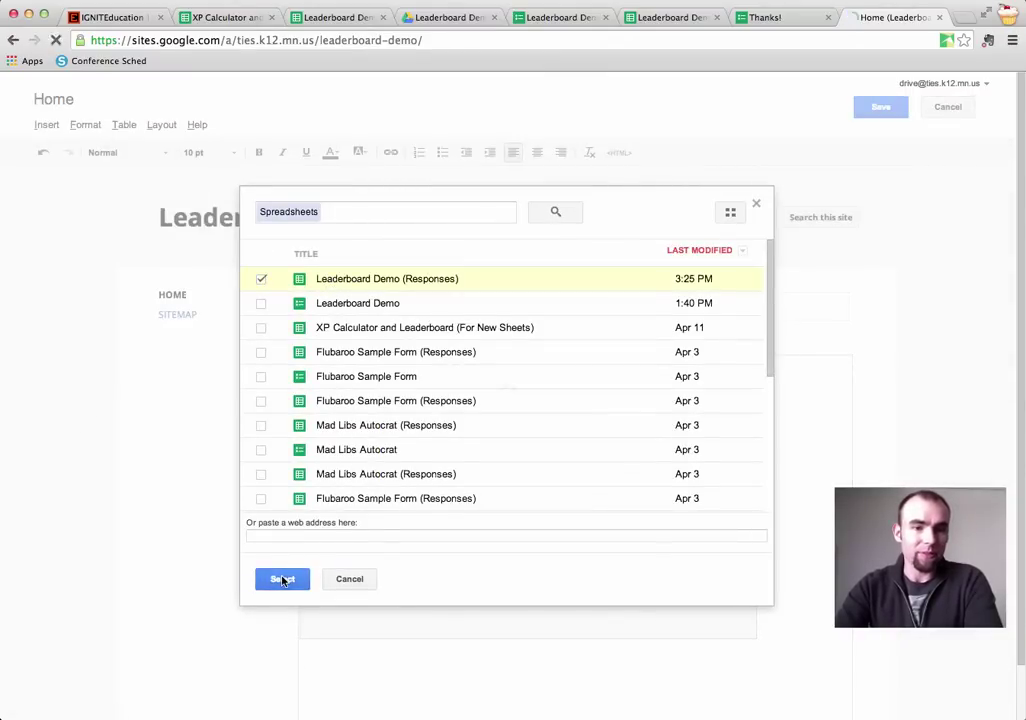
pyautogui.click(282, 578)
pyautogui.click(267, 328)
pyautogui.click(175, 595)
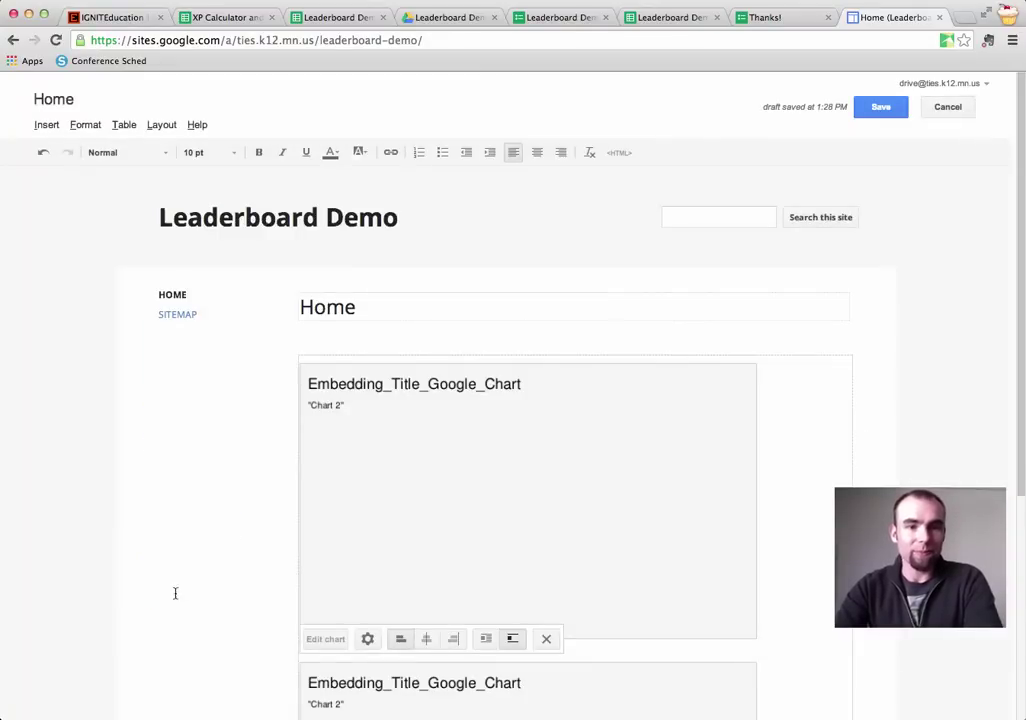
# Save the Home page and look over the two embedded charts.
pyautogui.scroll(-2, 445, 572)
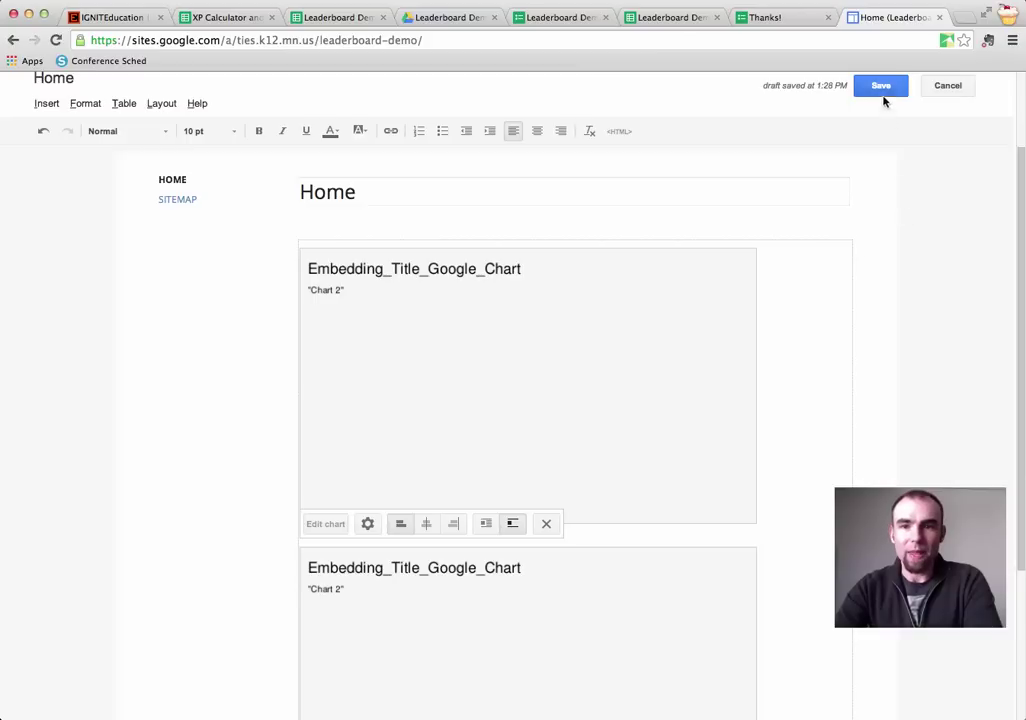
pyautogui.click(880, 86)
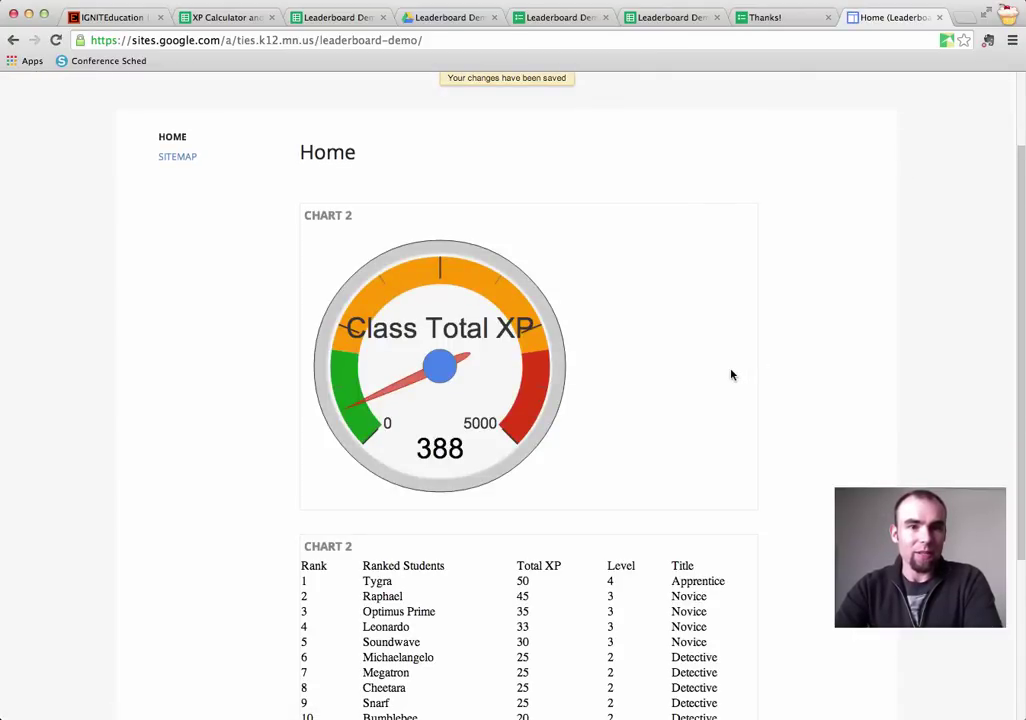
pyautogui.scroll(-2, 731, 375)
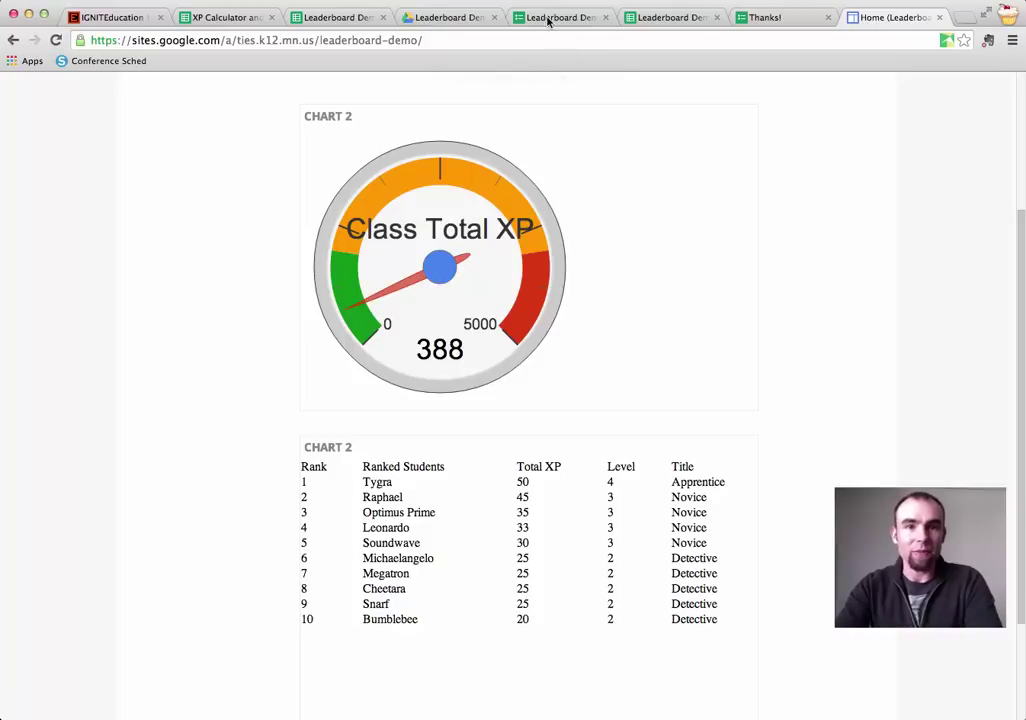
# Submit another Leaderboard Demo form response awarding 10 points each to Leonardo, Raphael, Starscream and Panthro.
pyautogui.click(758, 17)
pyautogui.click(398, 206)
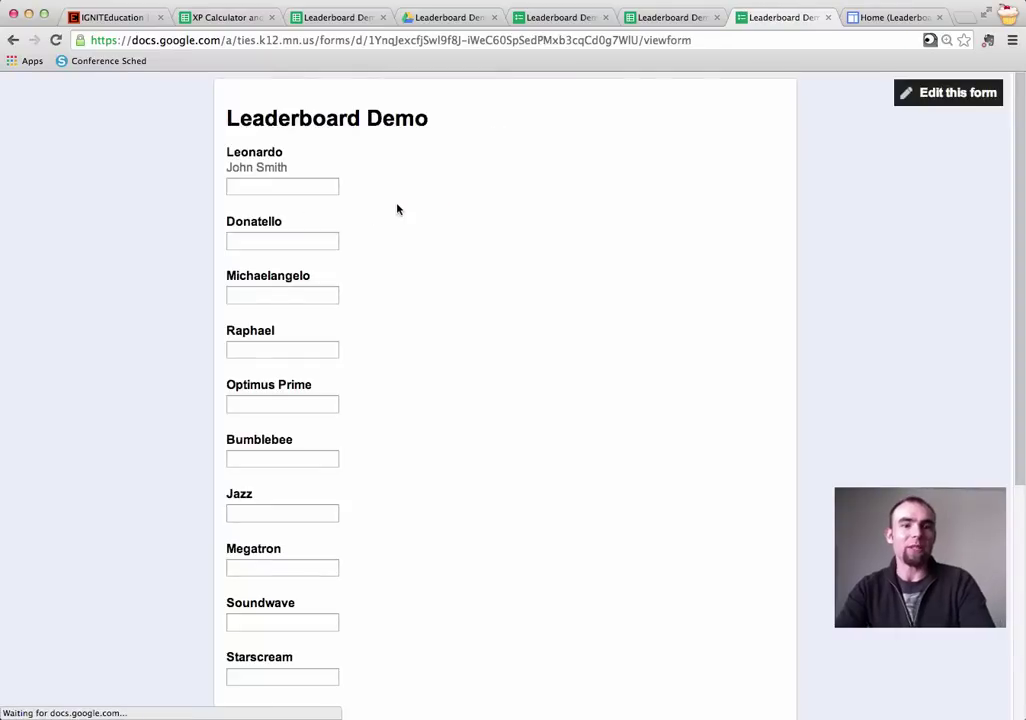
pyautogui.click(238, 189)
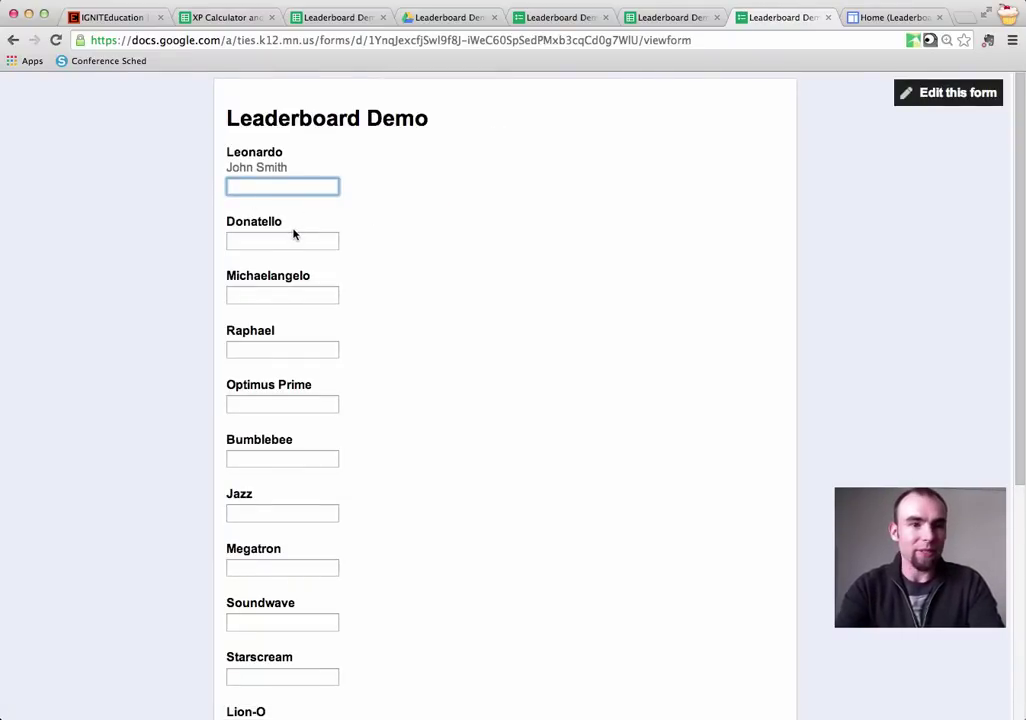
pyautogui.write('10')
pyautogui.click(280, 343)
pyautogui.write('10')
pyautogui.scroll(-5, 505, 400)
pyautogui.click(263, 375)
pyautogui.write('10')
pyautogui.scroll(-2, 265, 454)
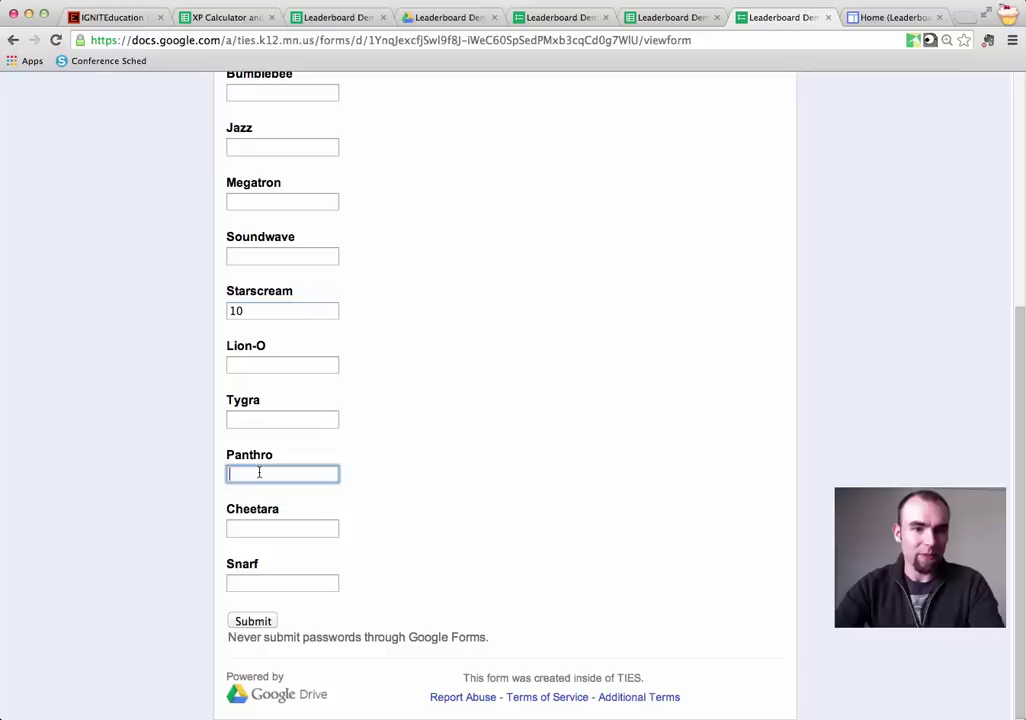
pyautogui.write('10')
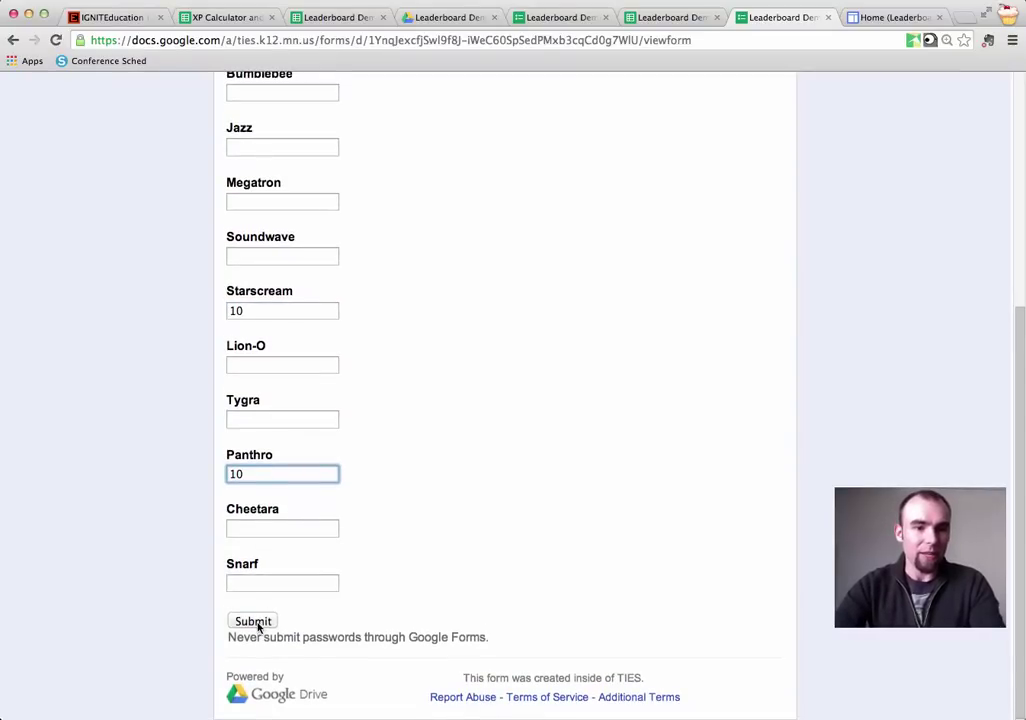
pyautogui.click(257, 624)
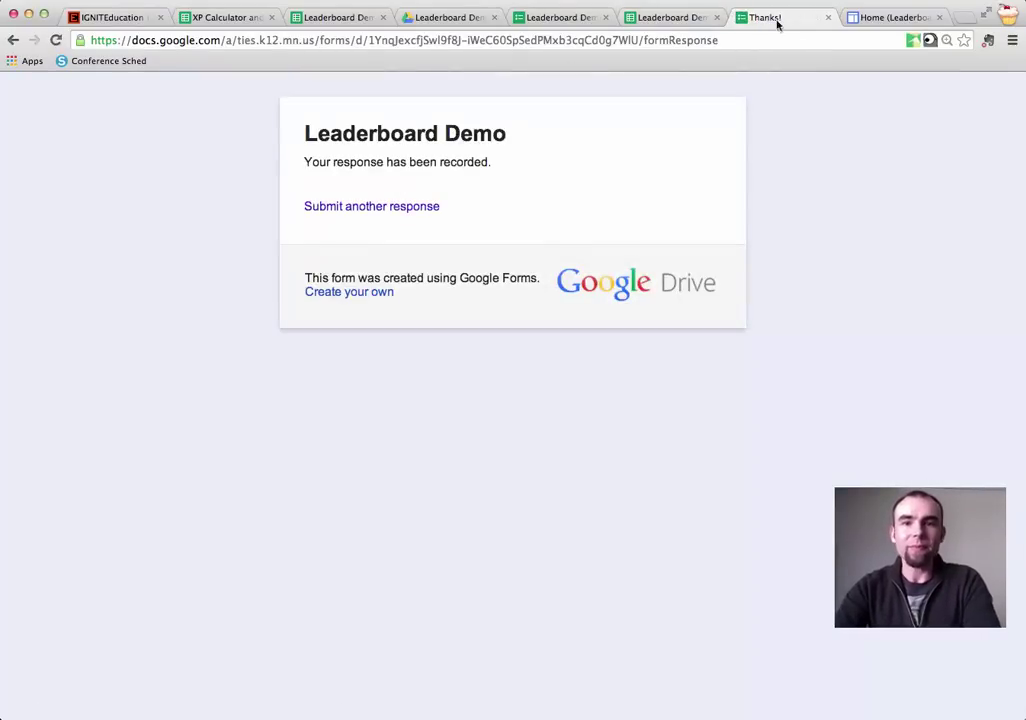
# Reload the Leaderboard Demo site and check the embedded gauge and ranking table for the new points.
pyautogui.click(876, 20)
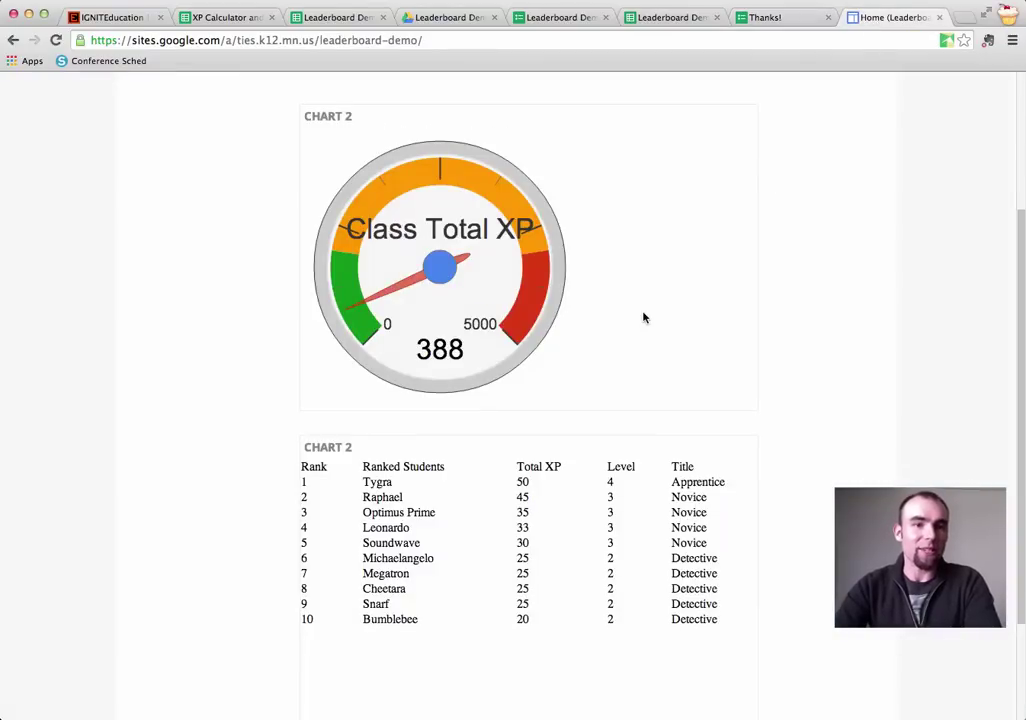
pyautogui.click(55, 40)
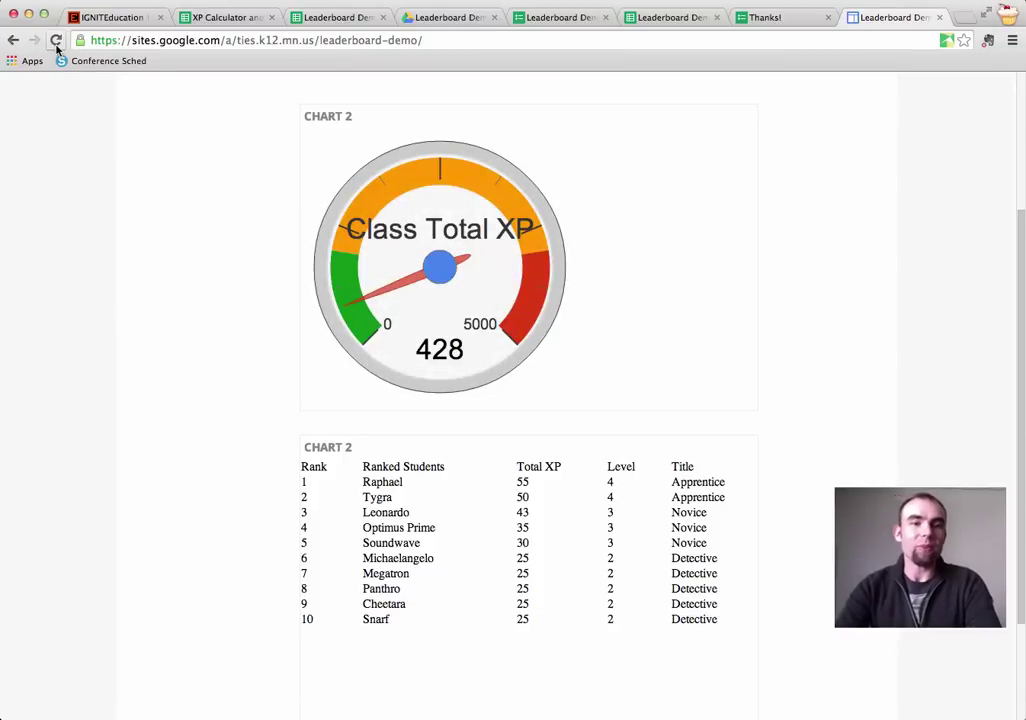
pyautogui.scroll(5, 519, 234)
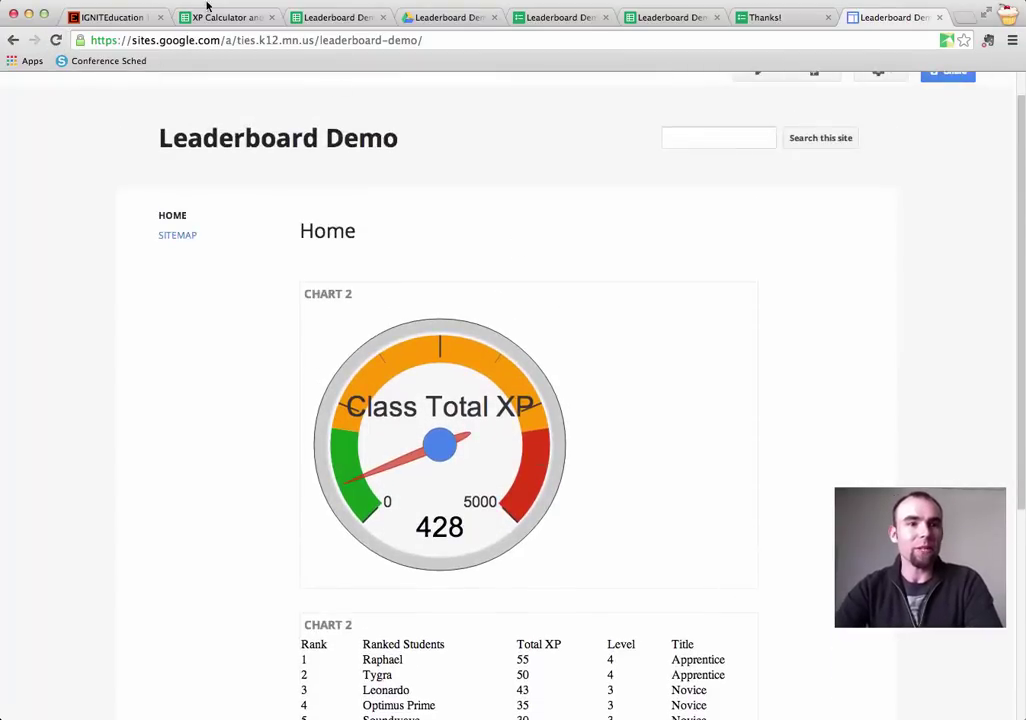
# Switch to the IGNITEducation website and view the beginning of its home page.
pyautogui.click(110, 17)
pyautogui.scroll(15, 534, 355)
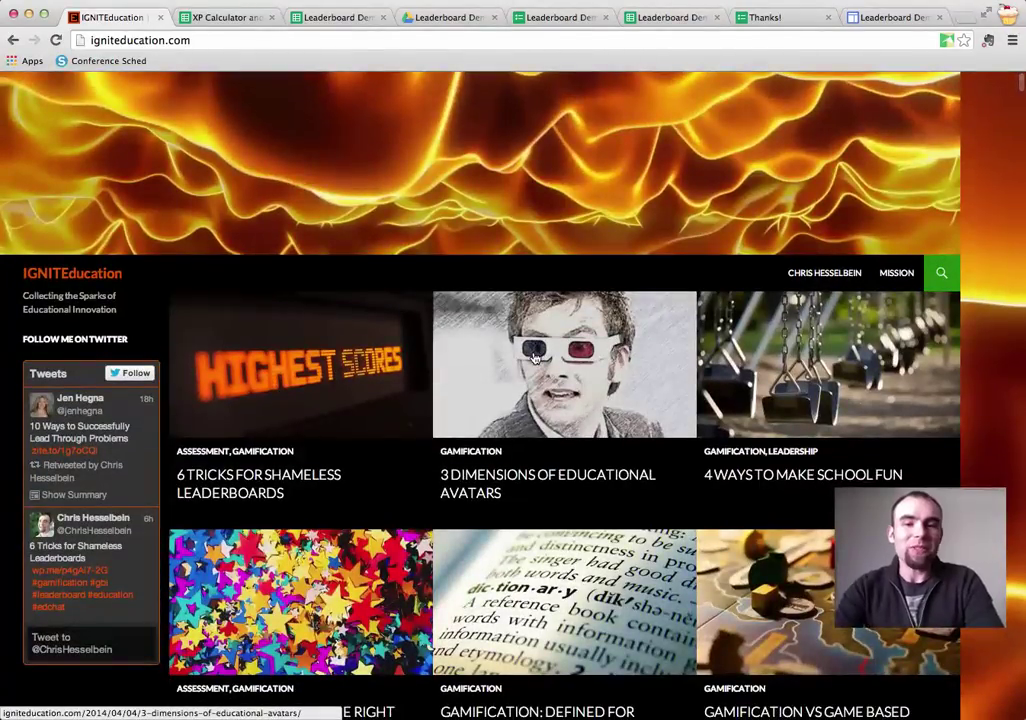